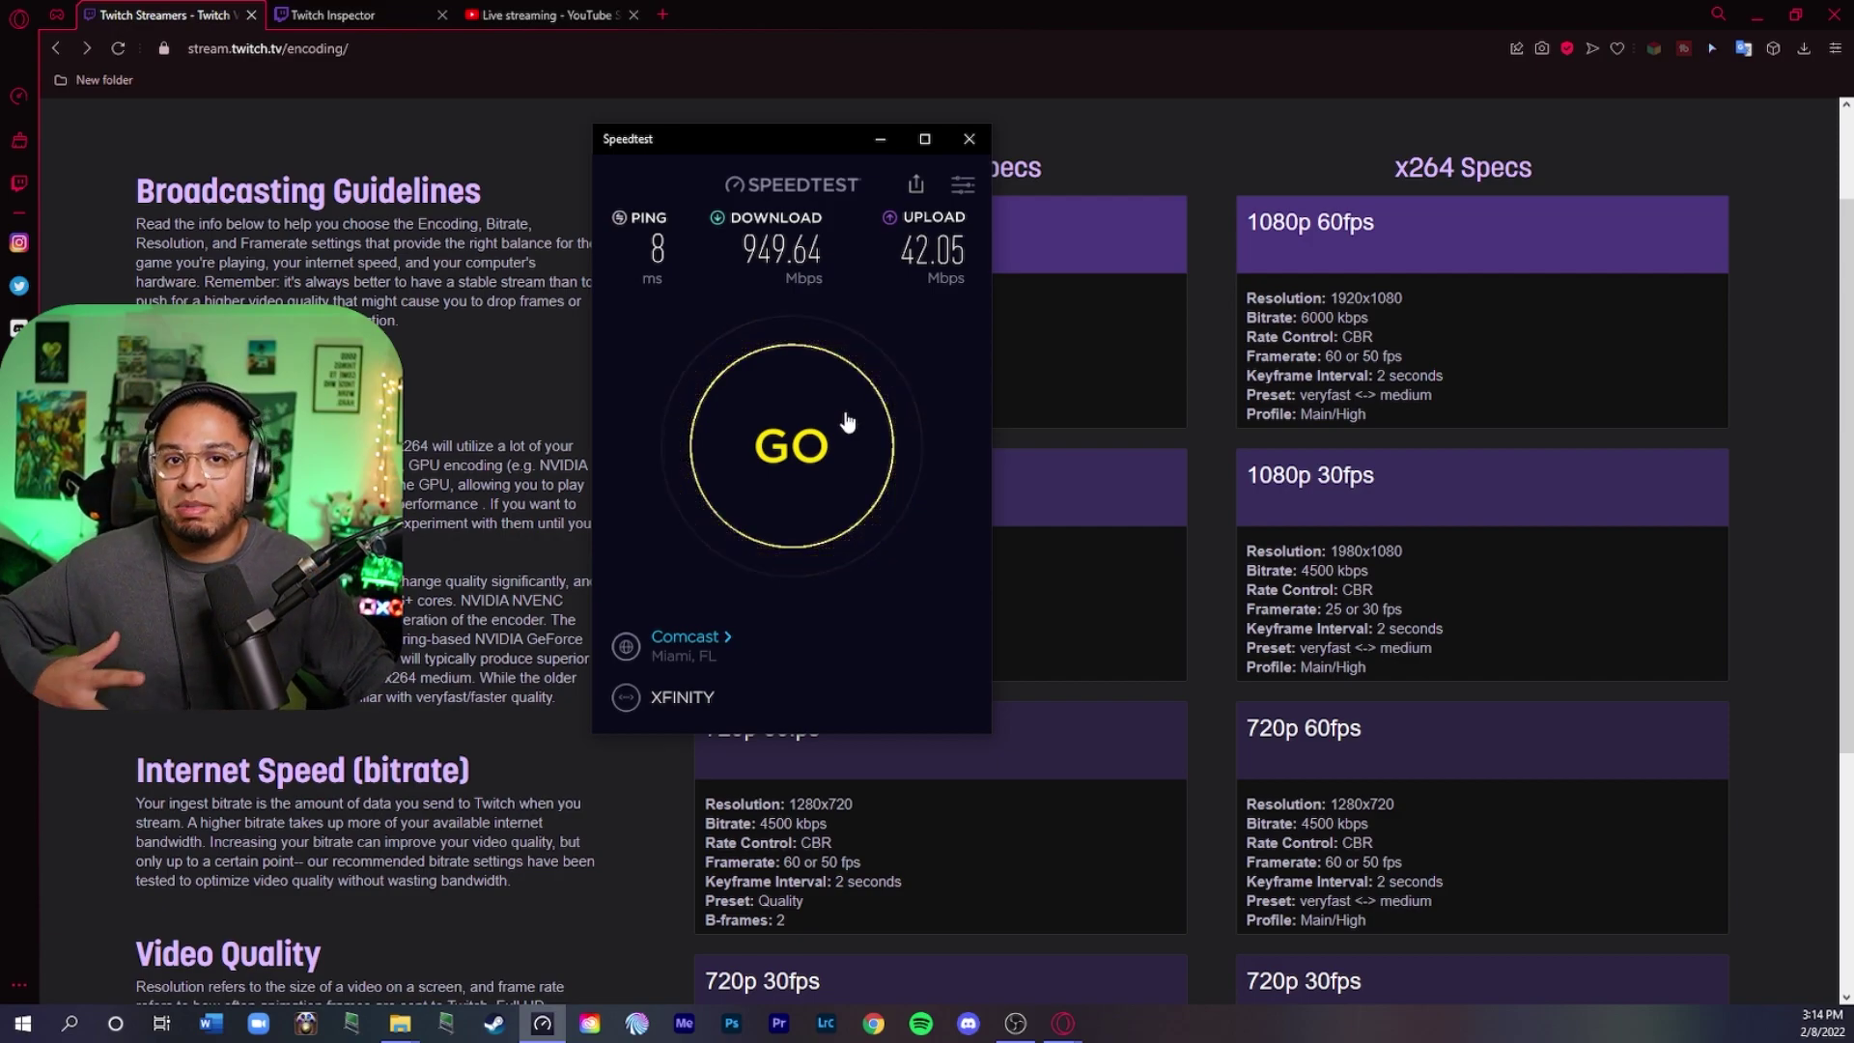
Close the speed test results and scroll the Twitch encoding guidelines page.
{"action": "left_click", "coordinate": [970, 145]}
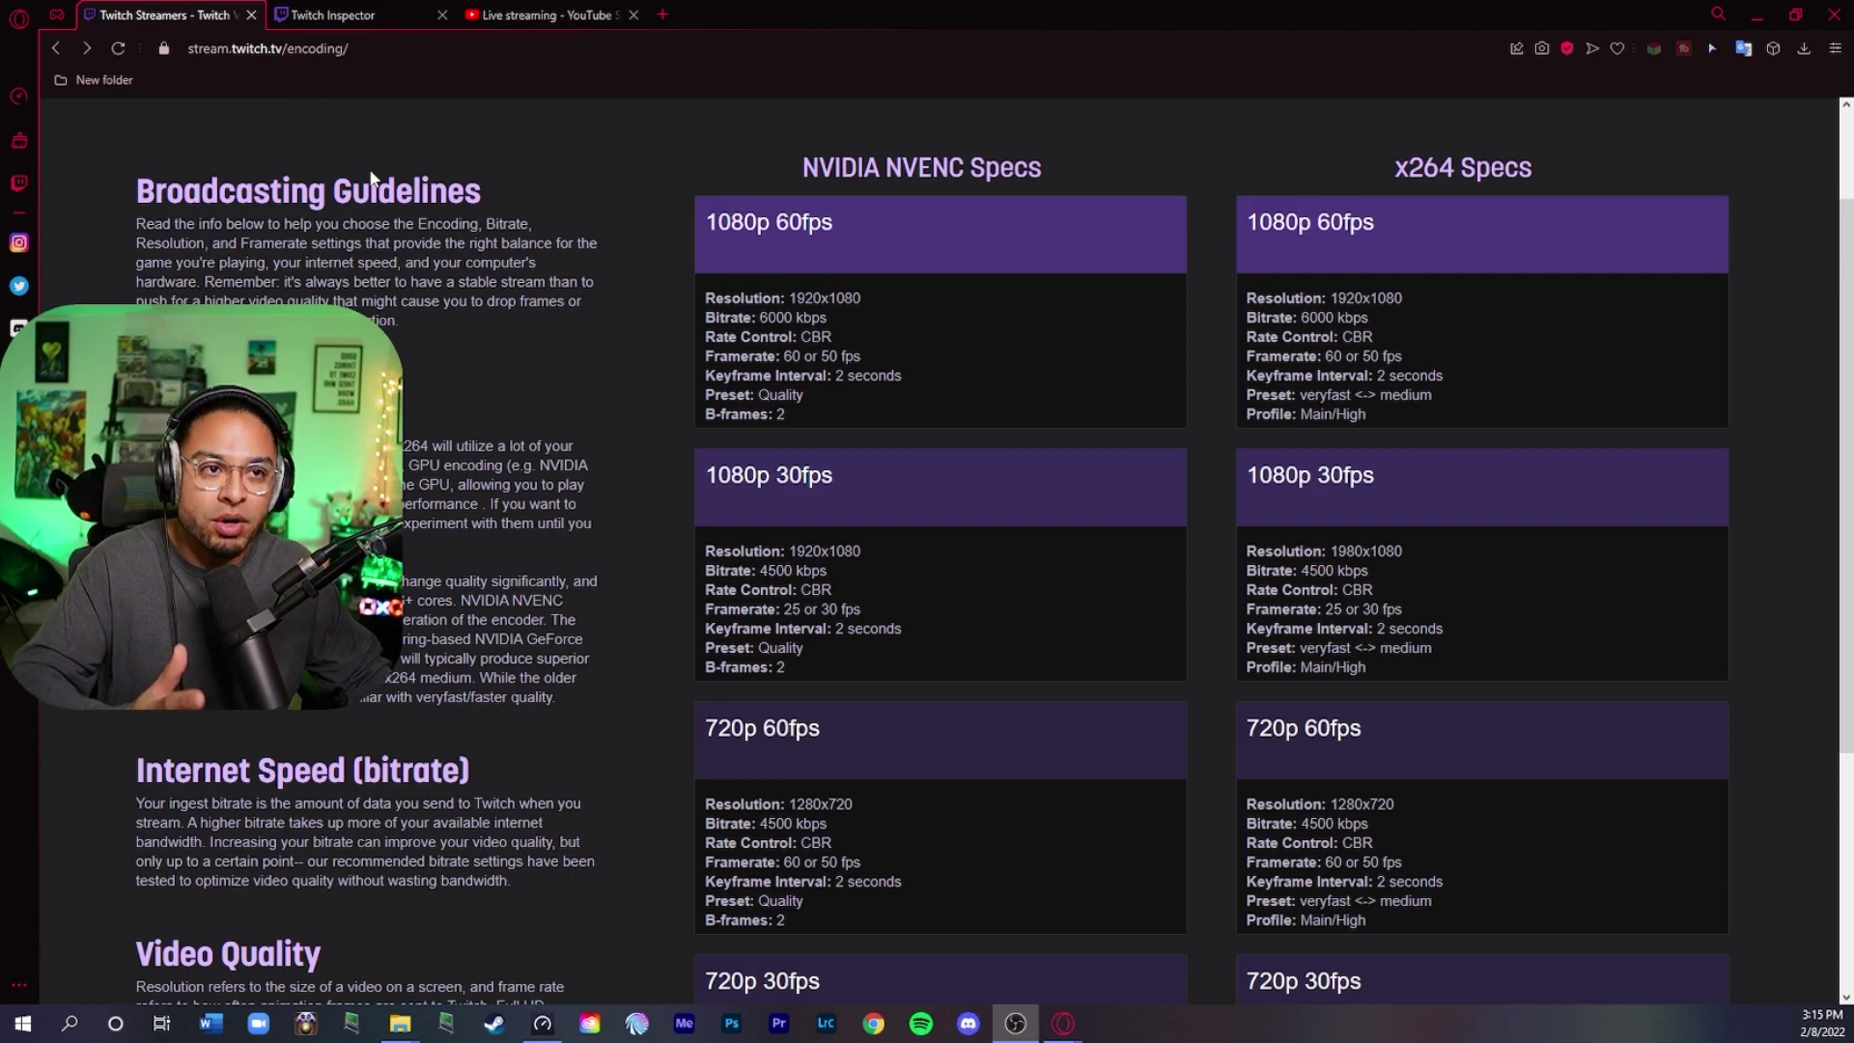
{"action": "scroll", "coordinate": [782, 332], "scroll_direction": "up", "scroll_amount": 3}
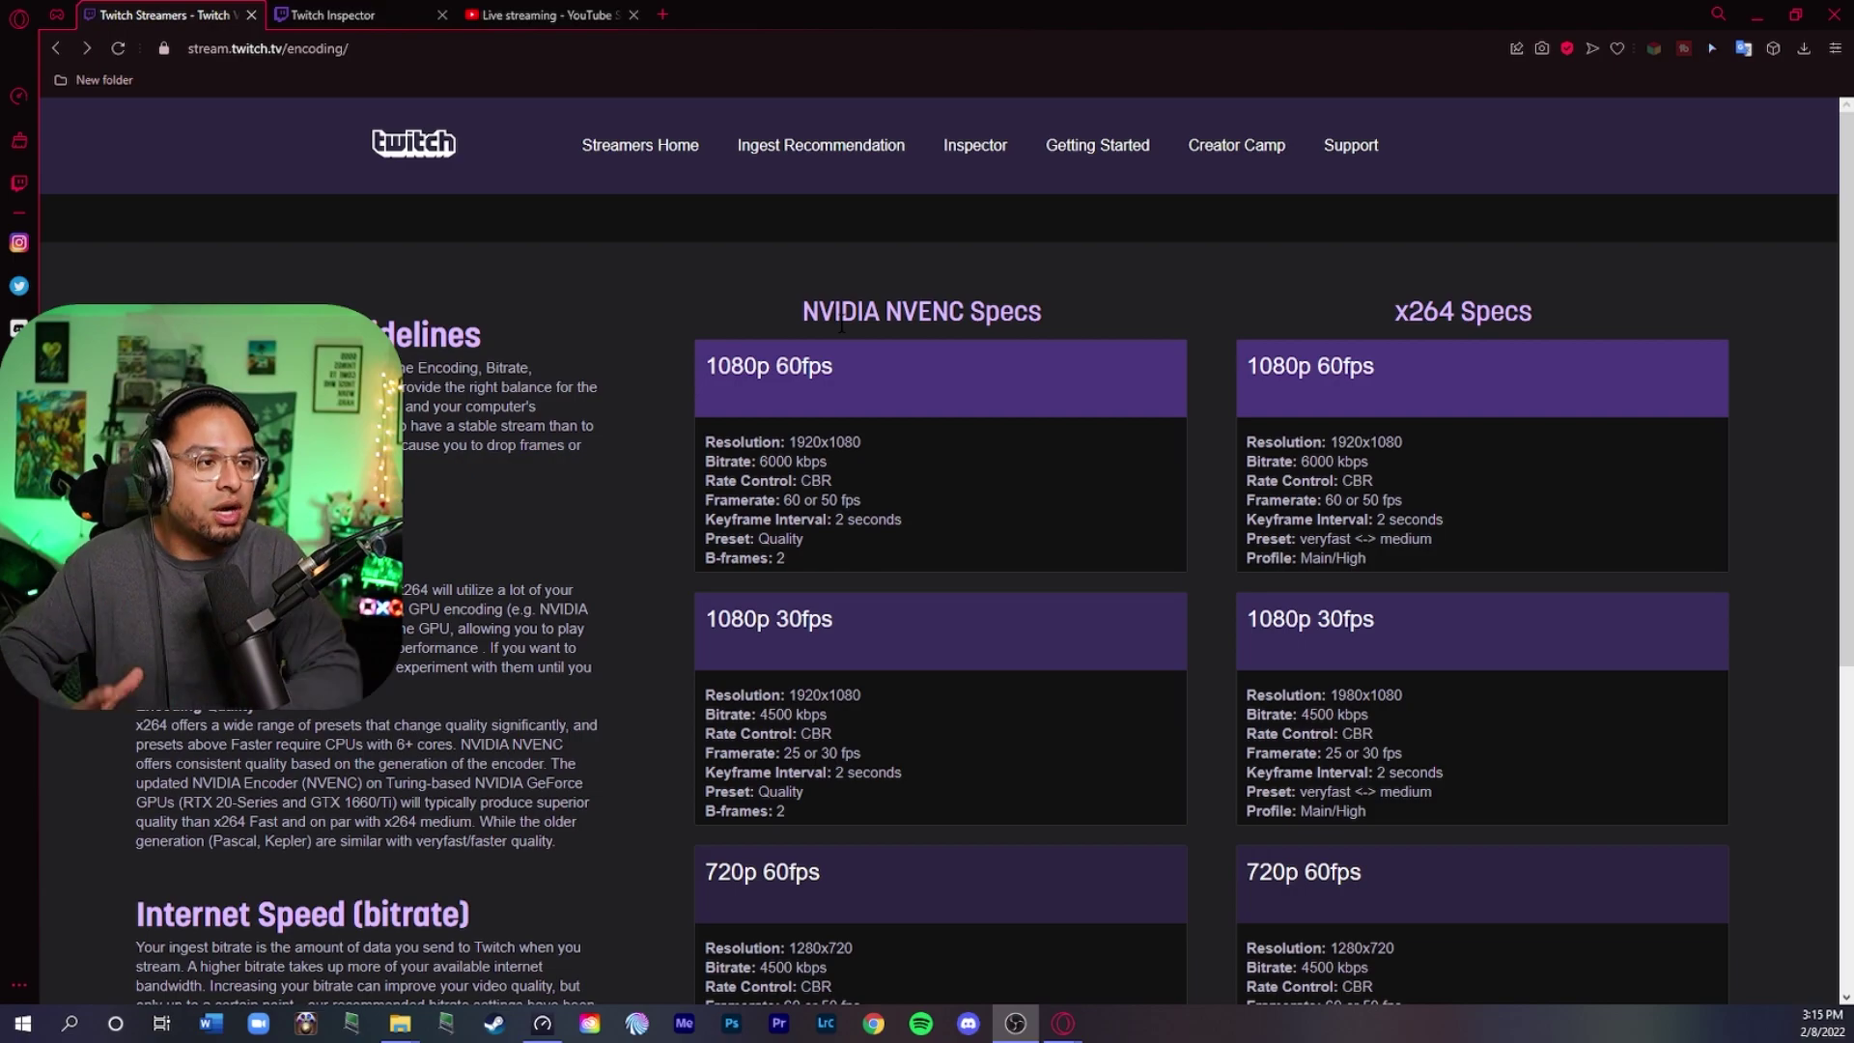
{"action": "scroll", "coordinate": [841, 327], "scroll_direction": "down", "scroll_amount": 3}
{"action": "scroll", "coordinate": [994, 331], "scroll_direction": "up", "scroll_amount": 3}
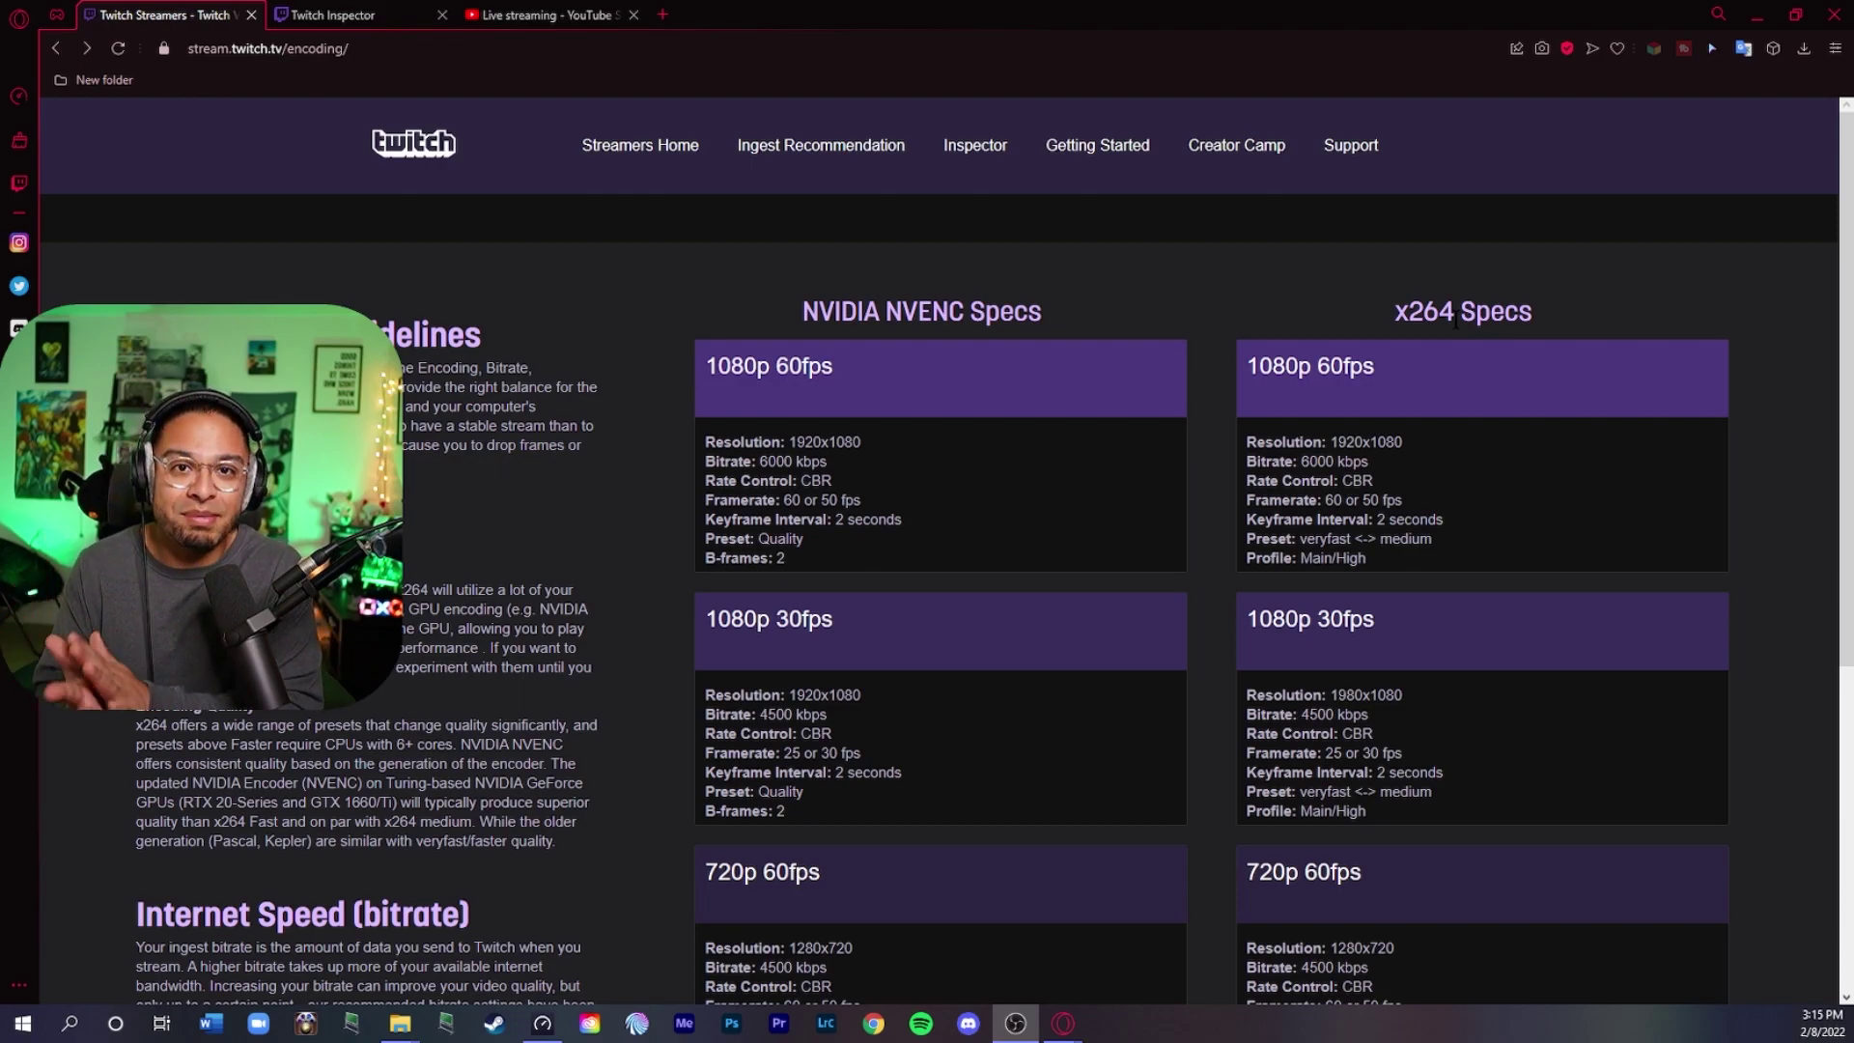
Compare the x264 and NVIDIA NVENC recommended spec cards on stream.twitch.tv/encoding.
{"action": "left_click_drag", "start_coordinate": [1455, 322], "coordinate": [1307, 310]}
{"action": "left_click", "coordinate": [1309, 319]}
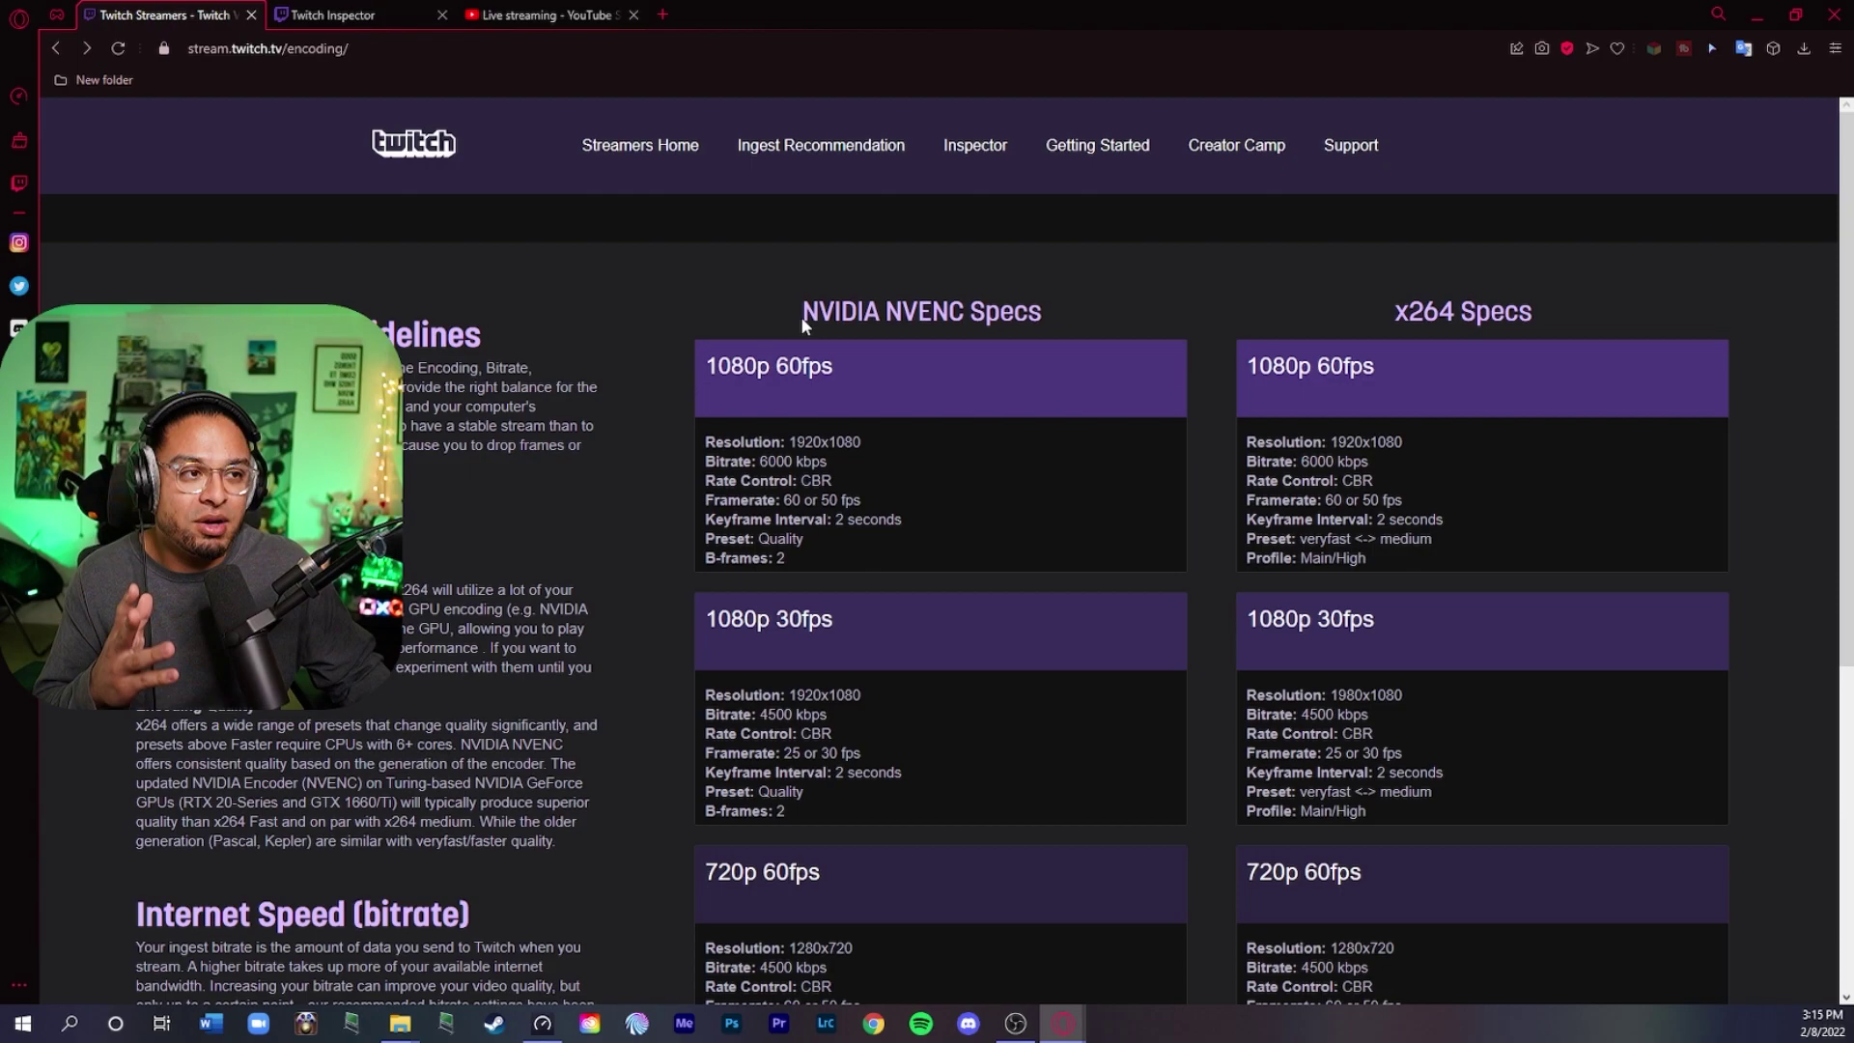
{"action": "left_click_drag", "start_coordinate": [802, 316], "coordinate": [962, 314]}
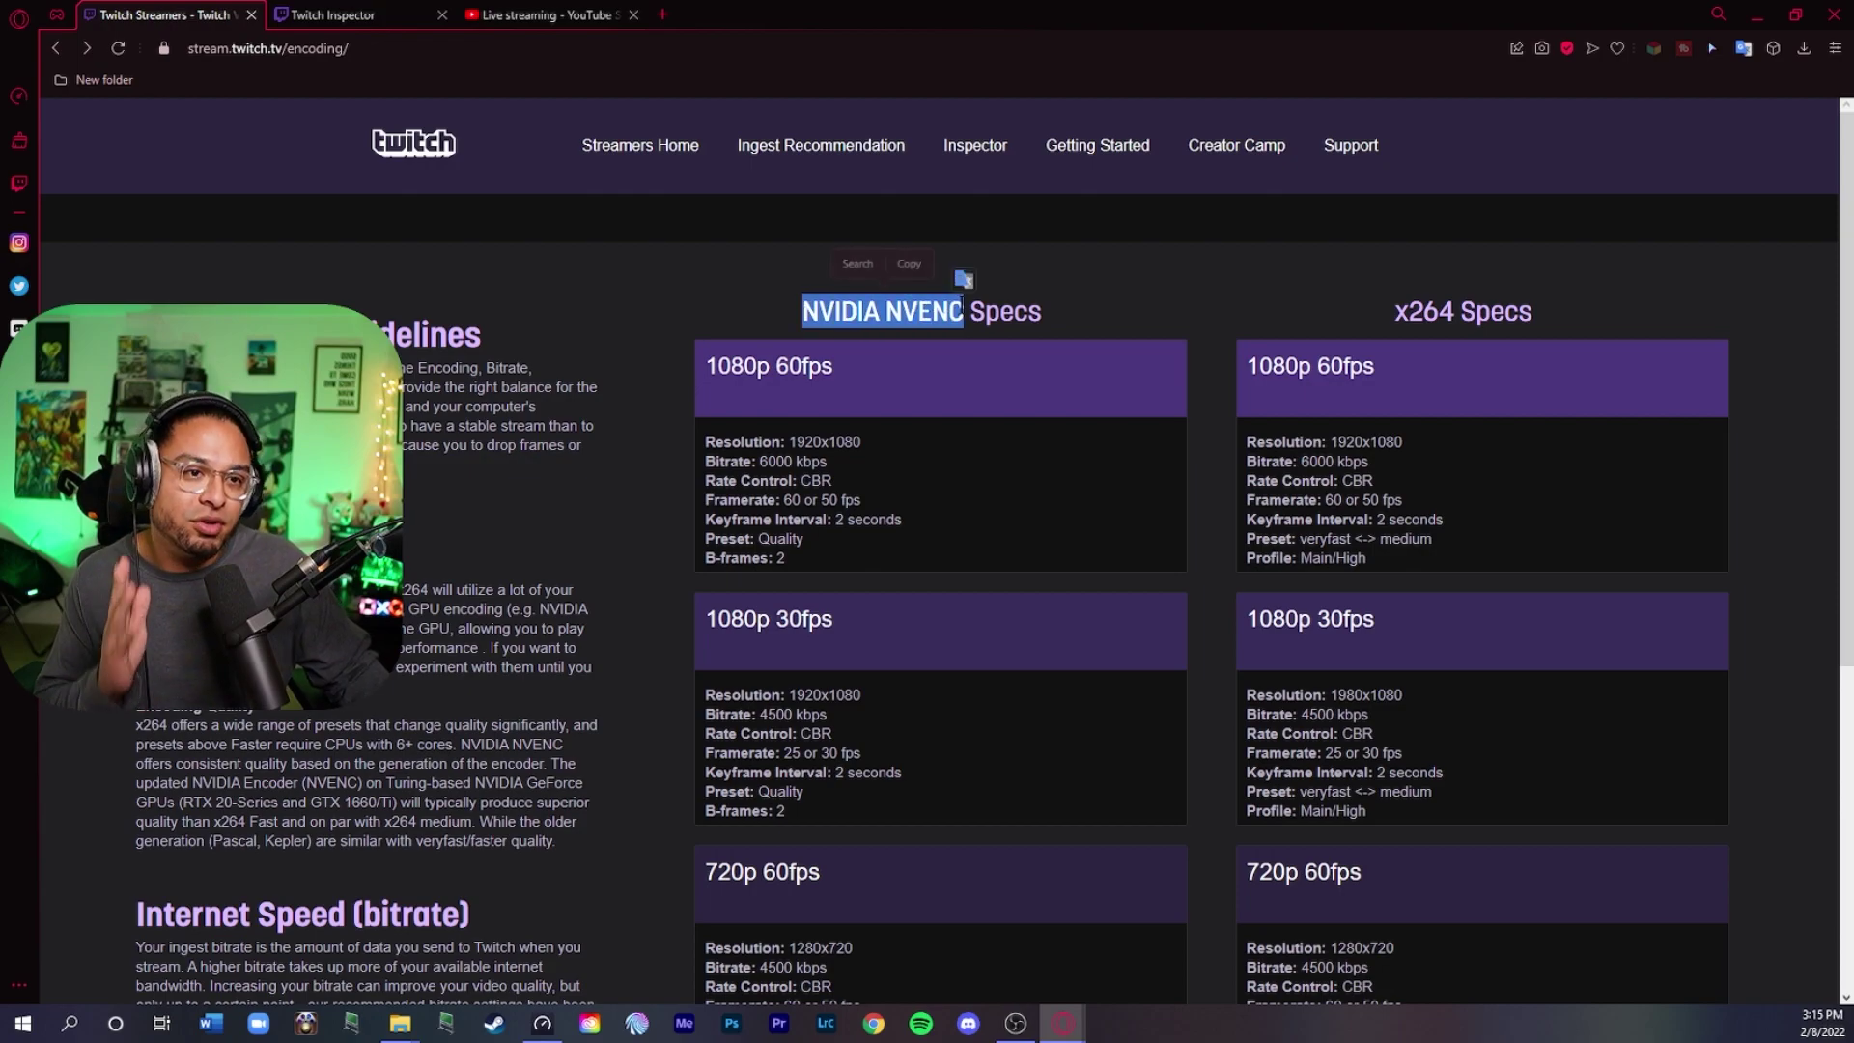
{"action": "left_click", "coordinate": [541, 451]}
{"action": "scroll", "coordinate": [541, 451], "scroll_direction": "down", "scroll_amount": 1}
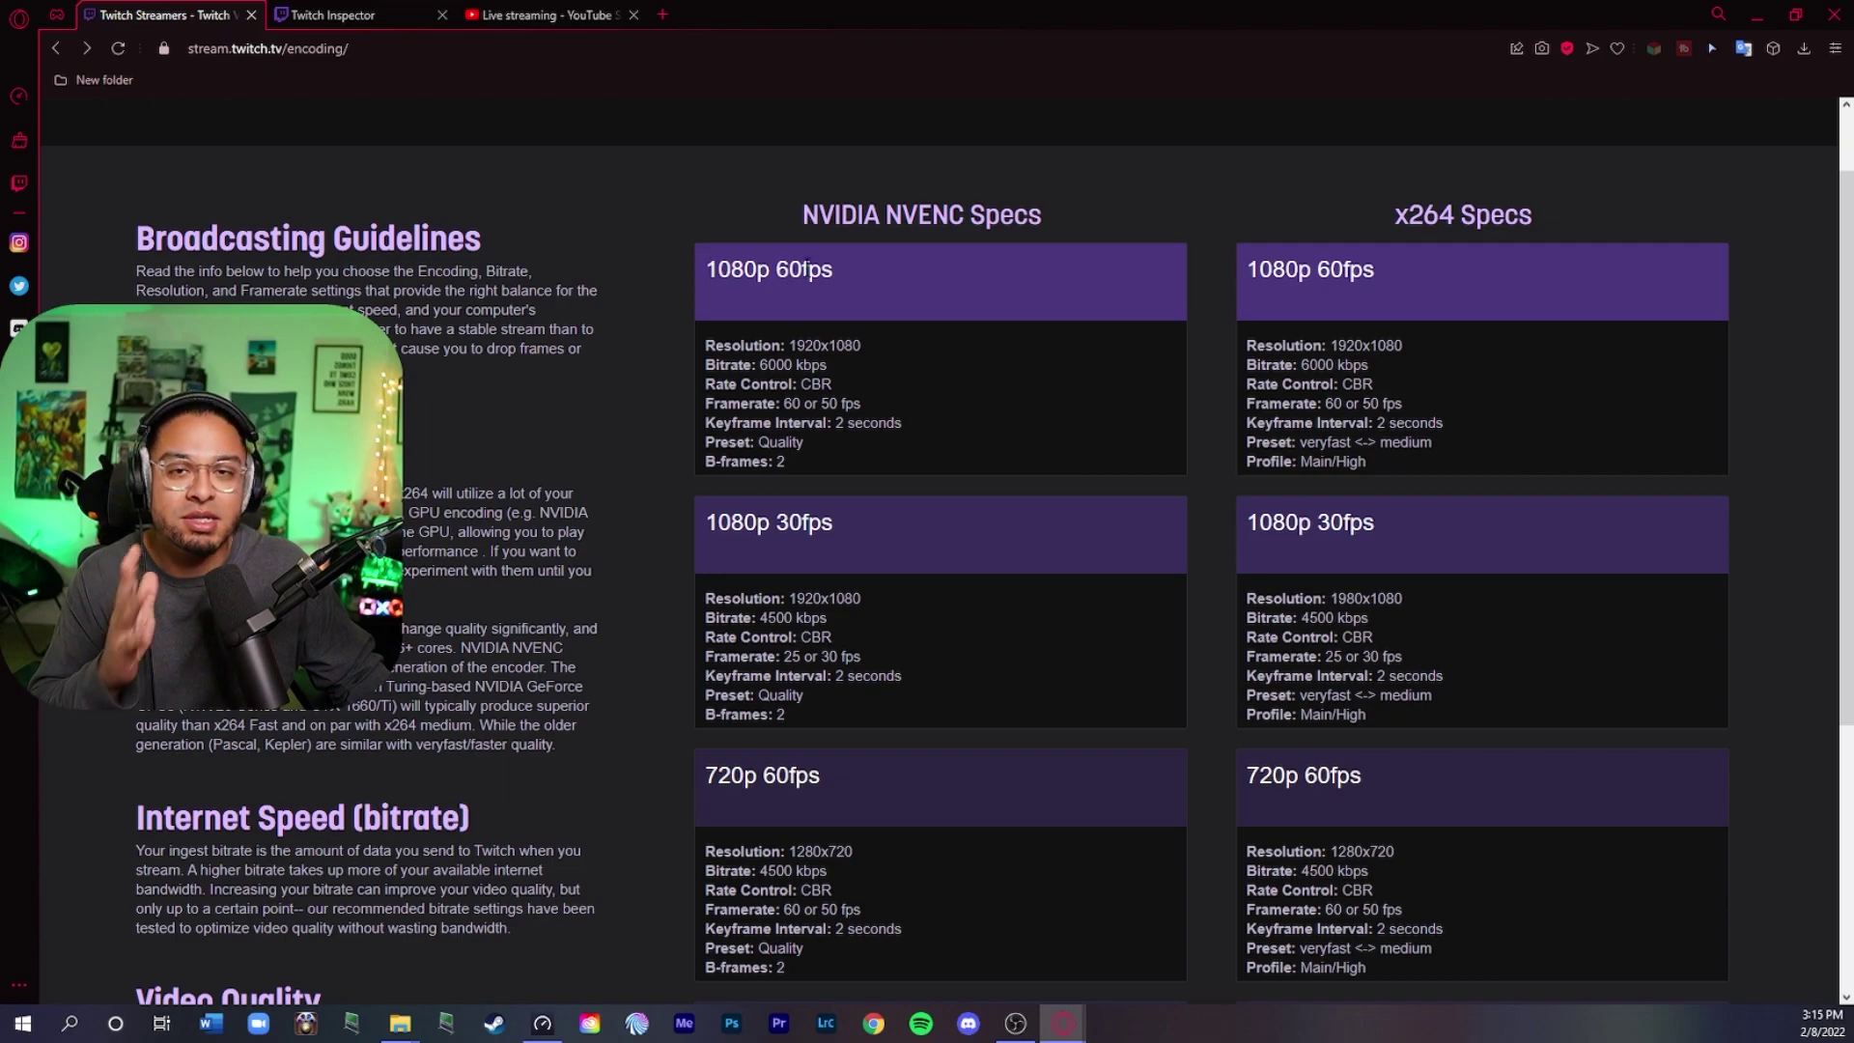
{"action": "scroll", "coordinate": [801, 495], "scroll_direction": "down", "scroll_amount": 3}
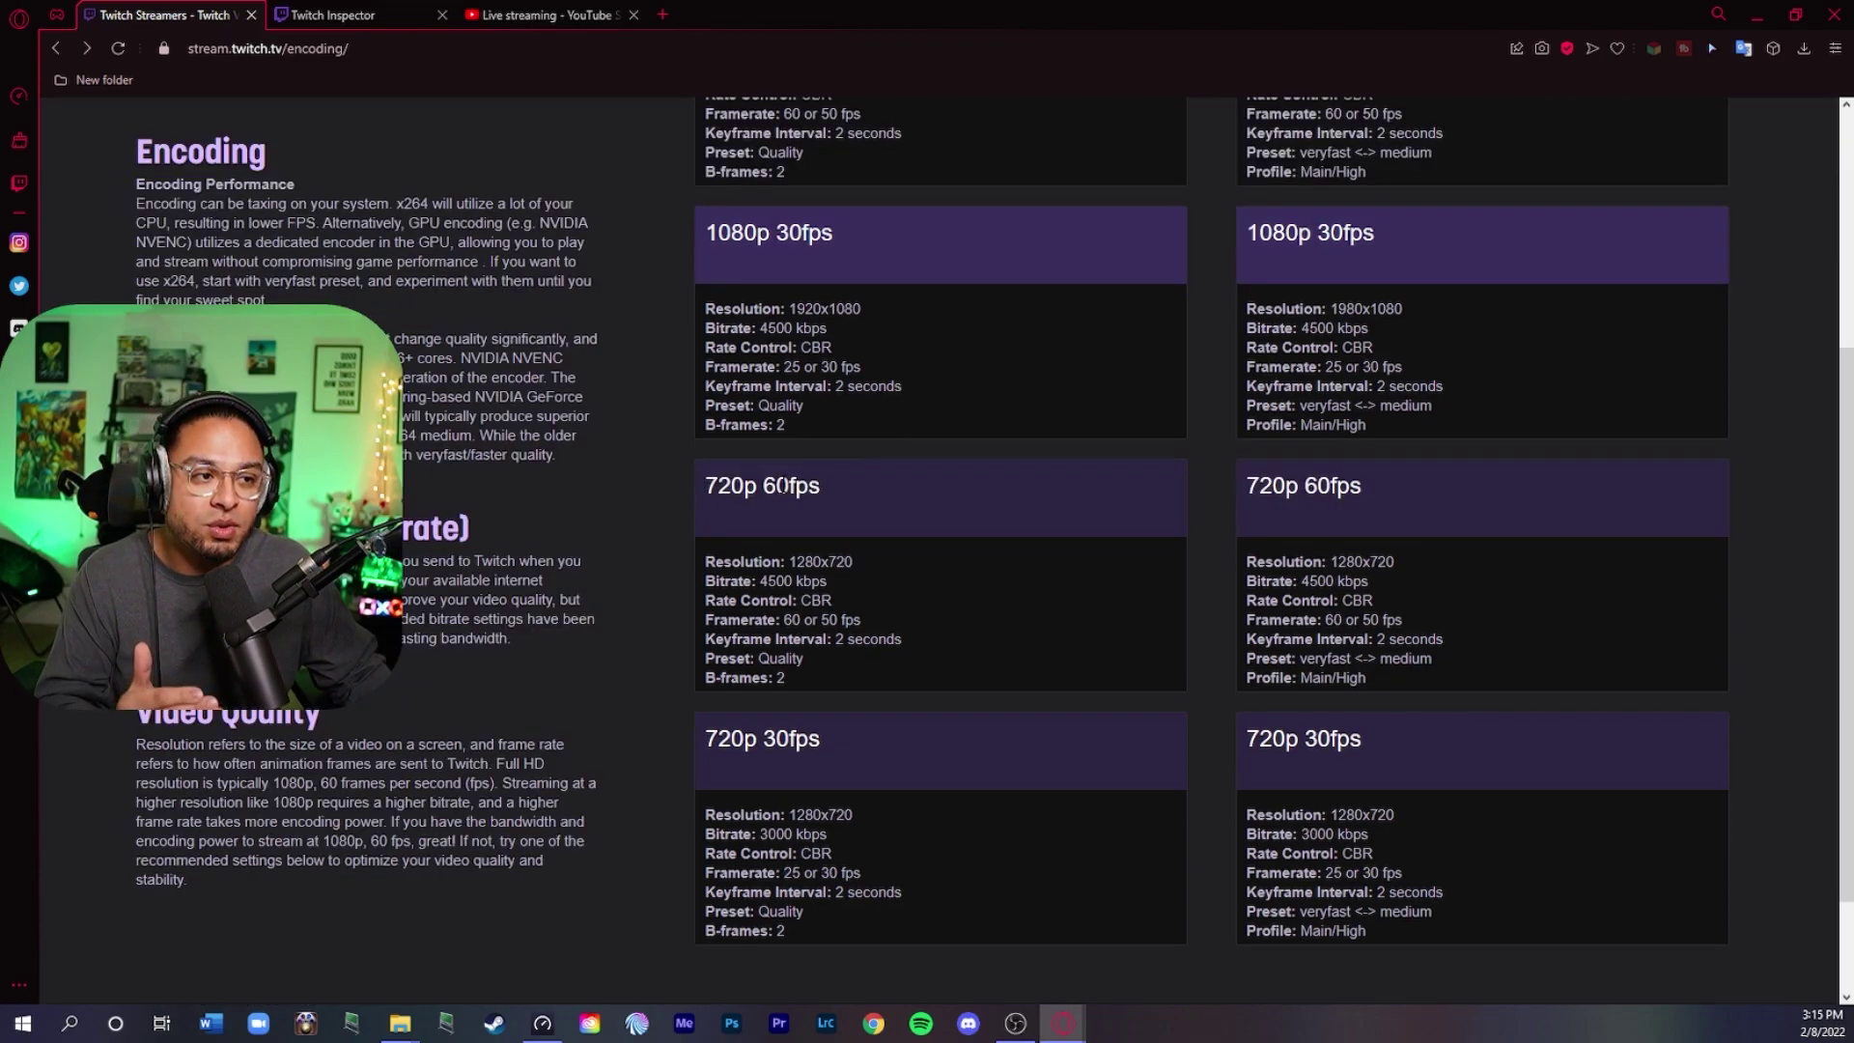
{"action": "scroll", "coordinate": [891, 468], "scroll_direction": "up", "scroll_amount": 4}
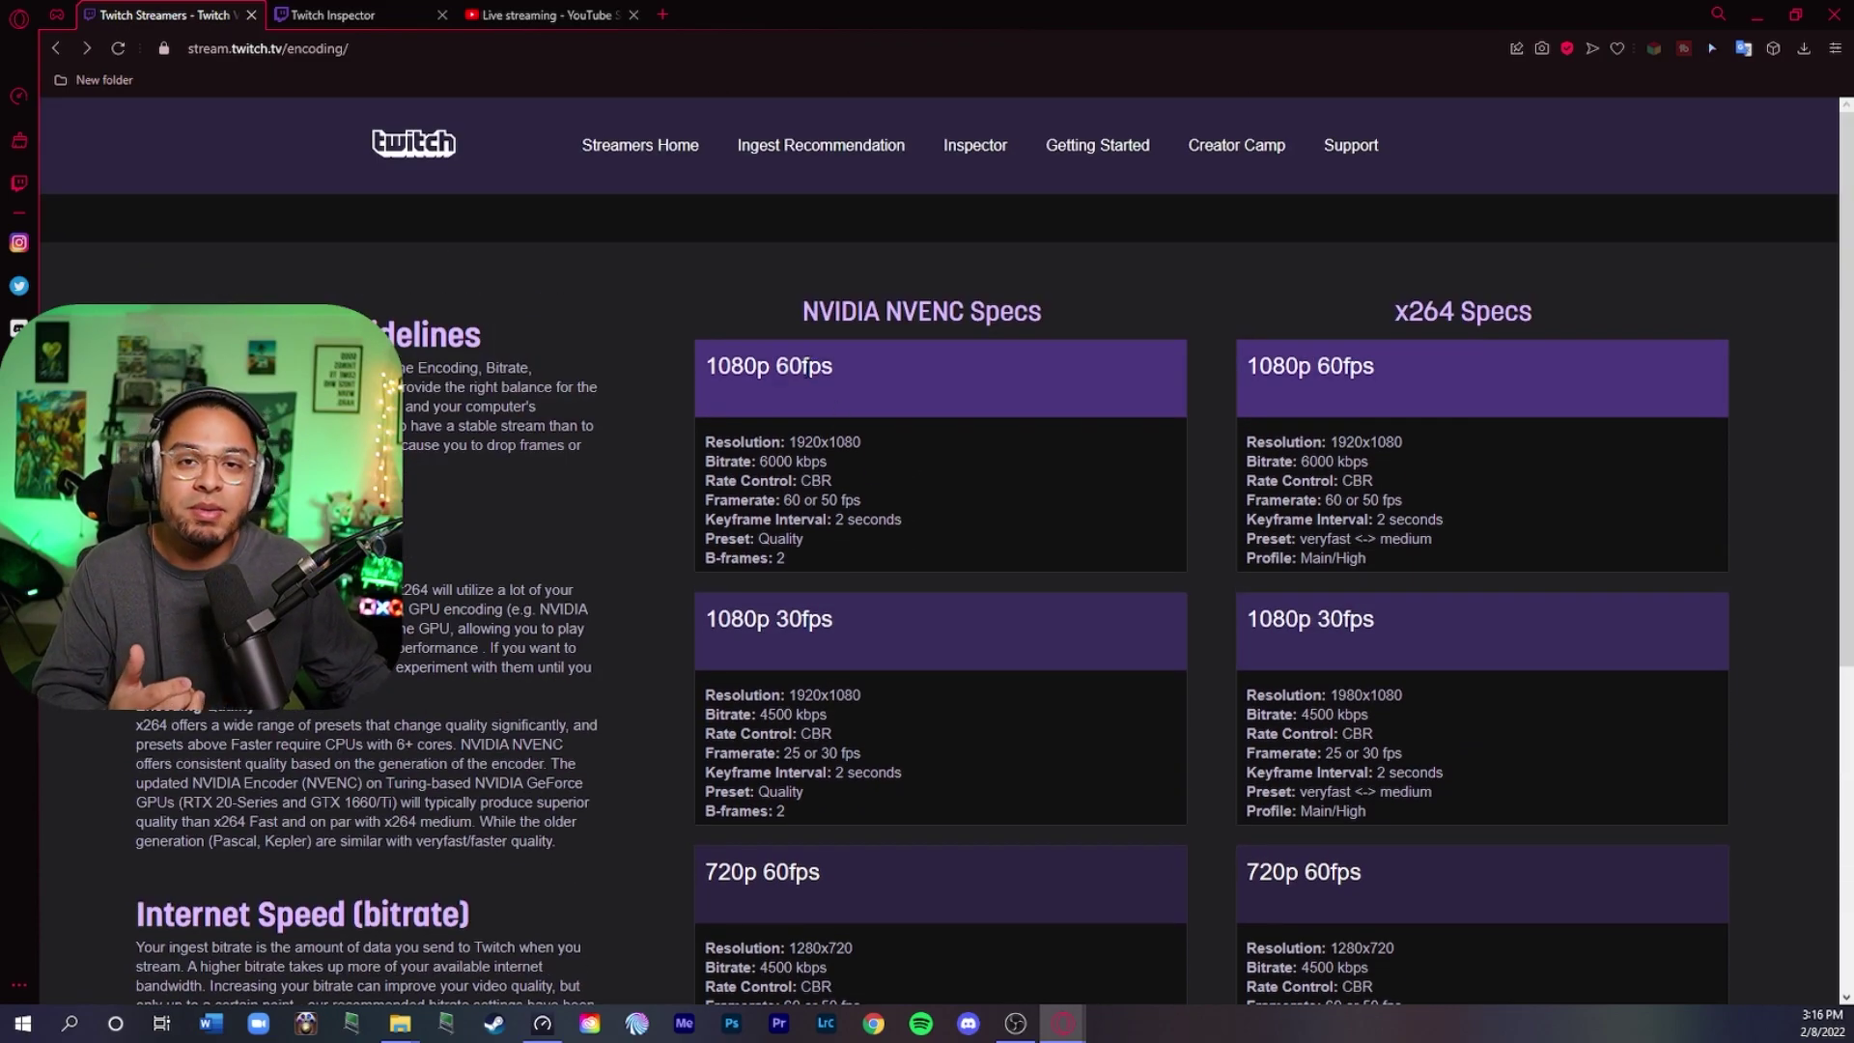
{"action": "scroll", "coordinate": [749, 656], "scroll_direction": "down", "scroll_amount": 3}
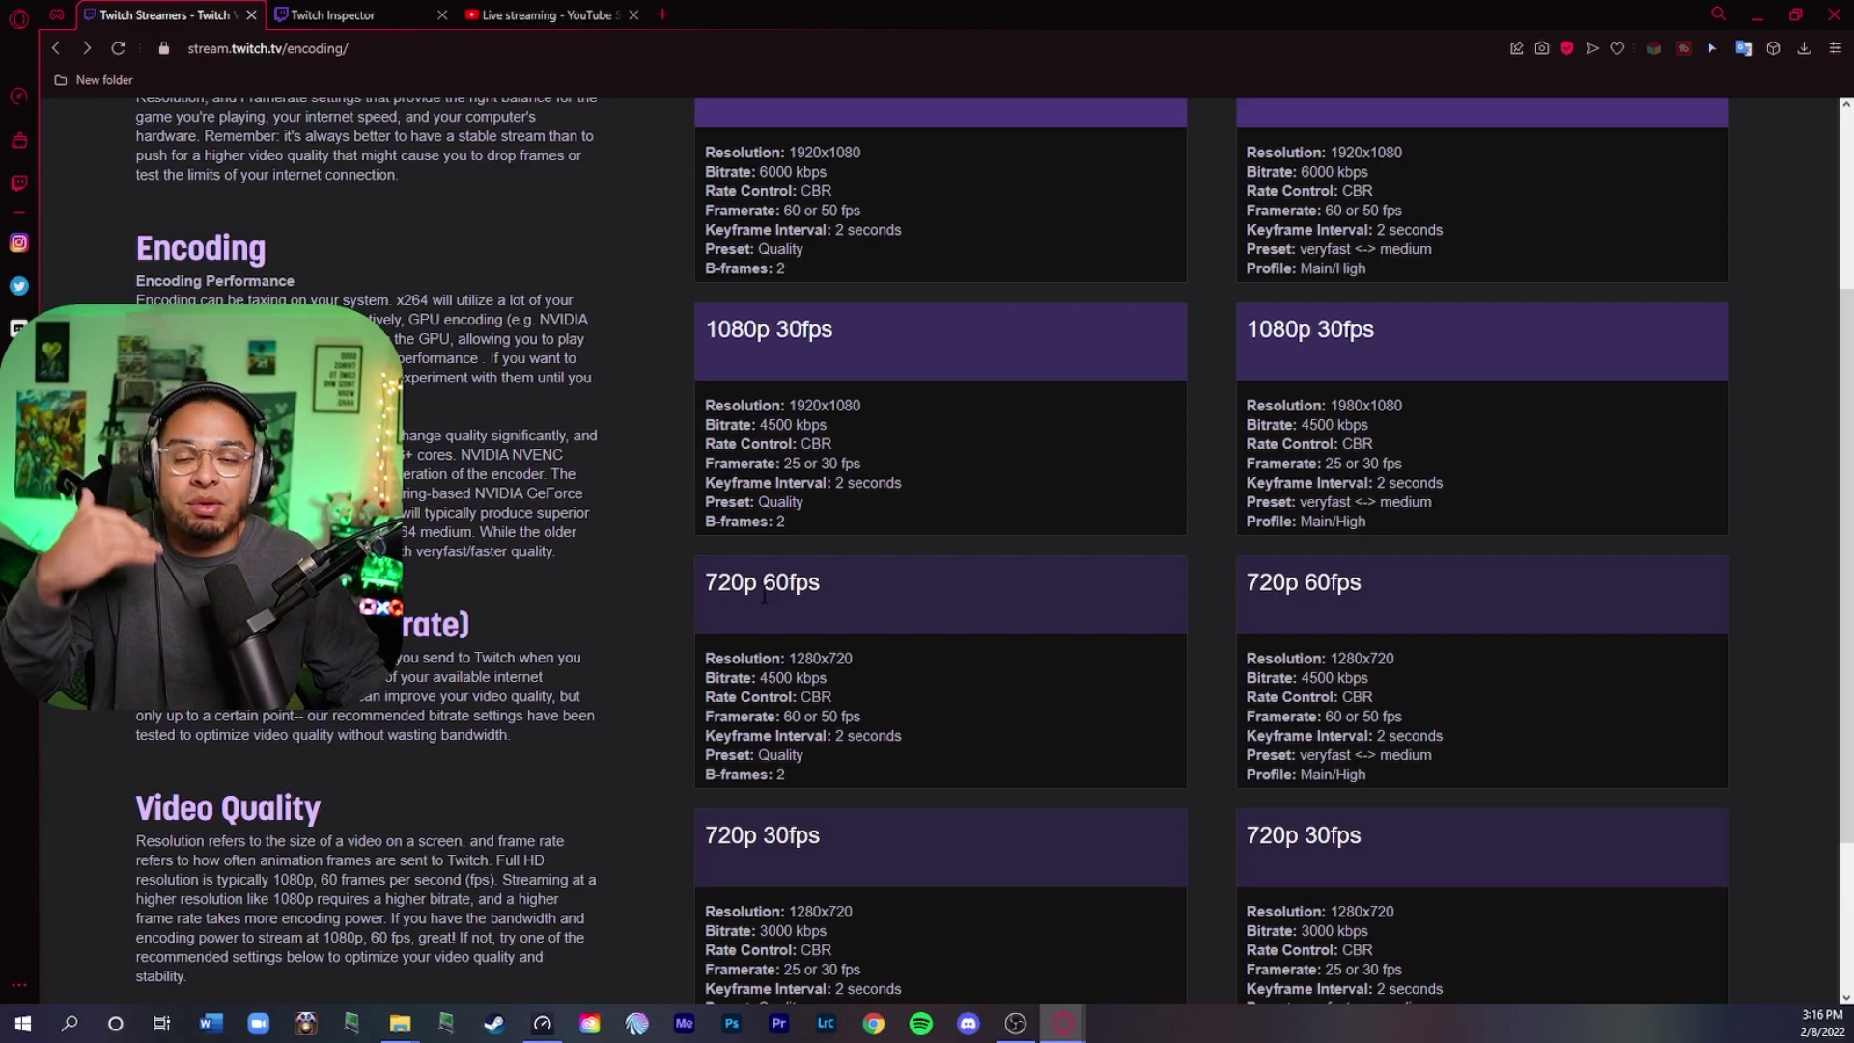
{"action": "scroll", "coordinate": [771, 569], "scroll_direction": "up", "scroll_amount": 2}
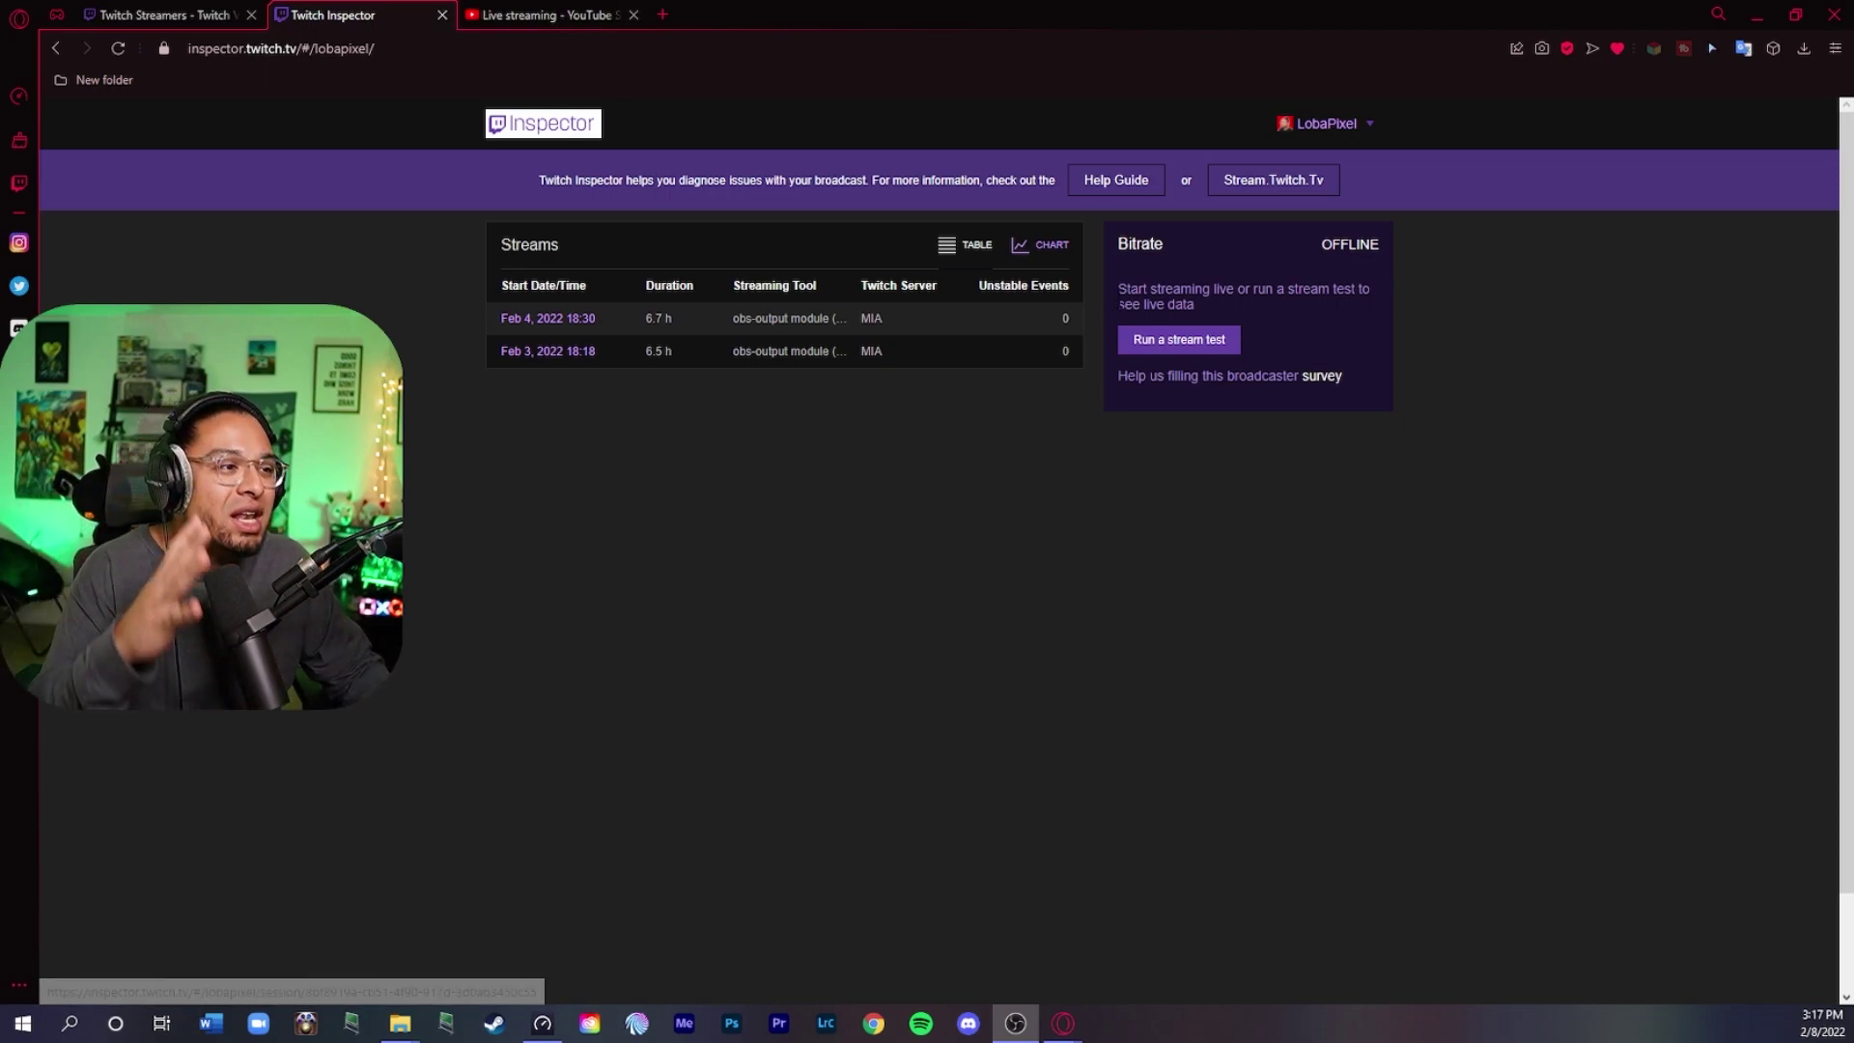
Show Twitch Inspector's stream test instructions and select the '?bandwidthtest=true' suffix.
{"action": "left_click", "coordinate": [1139, 340]}
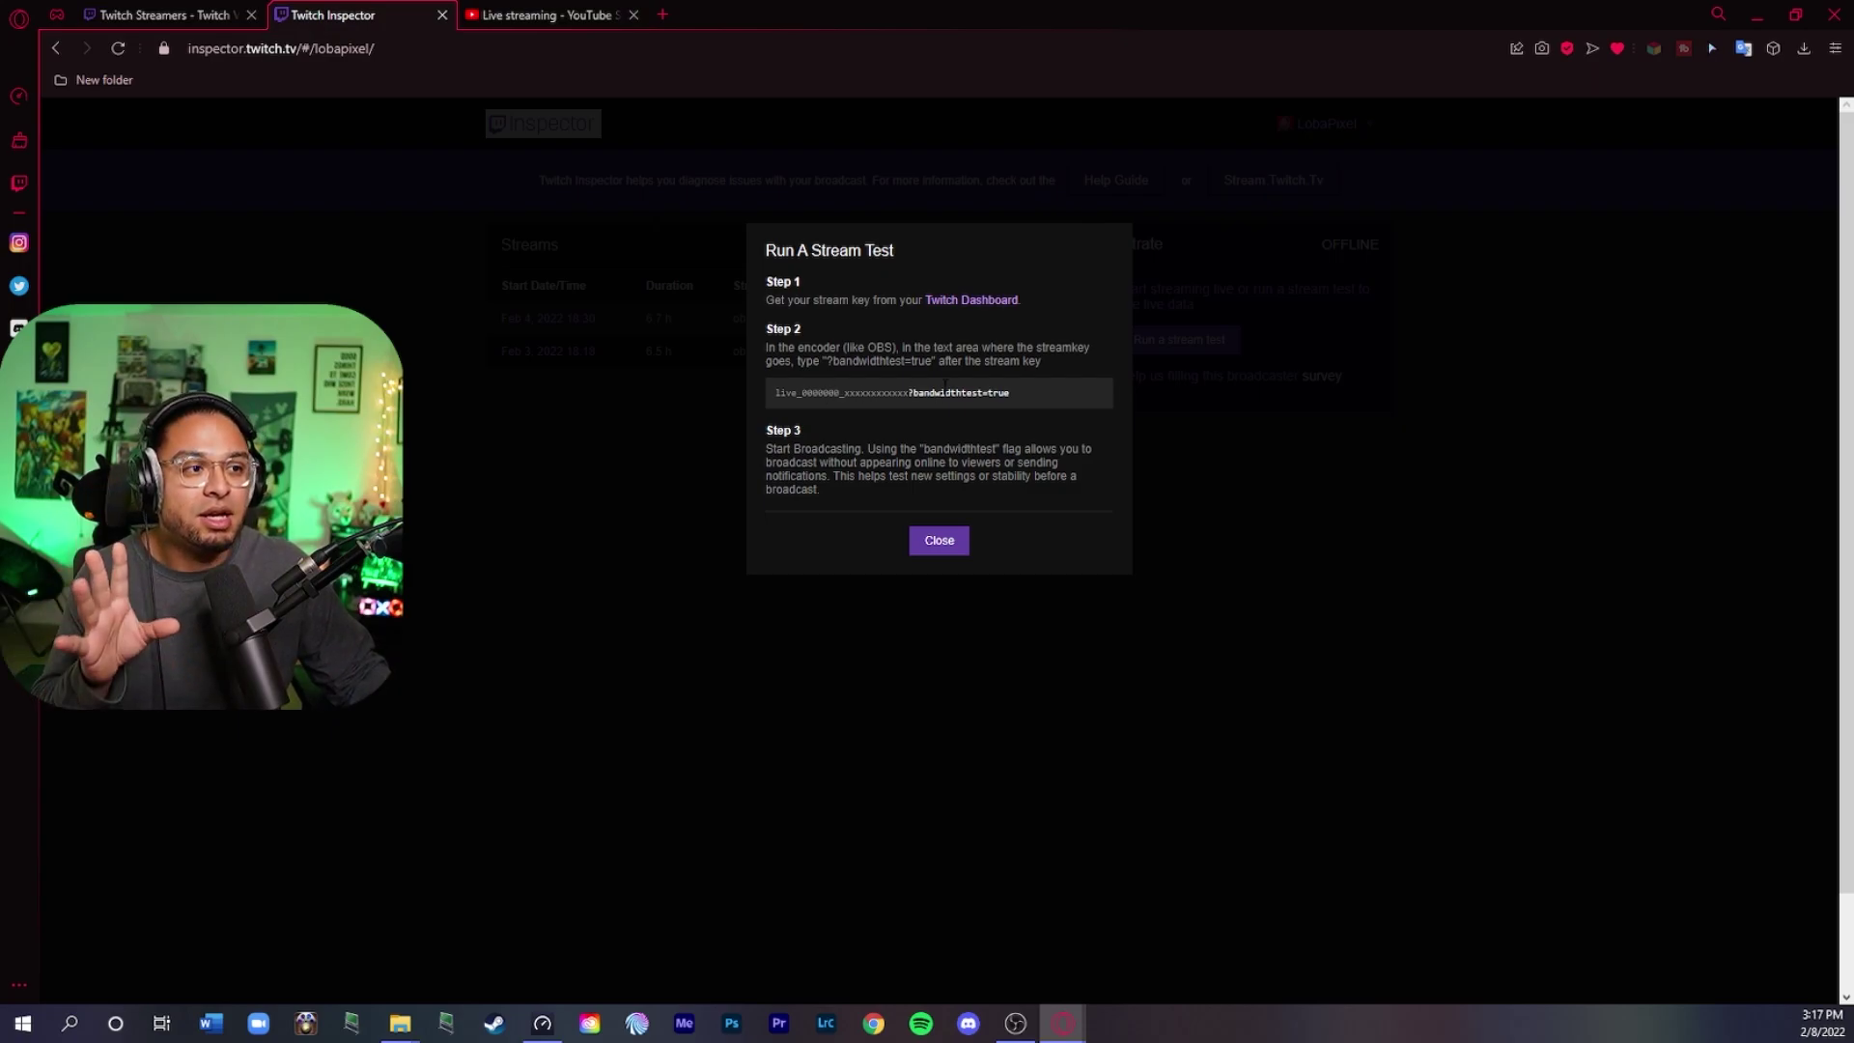
{"action": "left_click_drag", "start_coordinate": [1016, 393], "coordinate": [910, 395]}
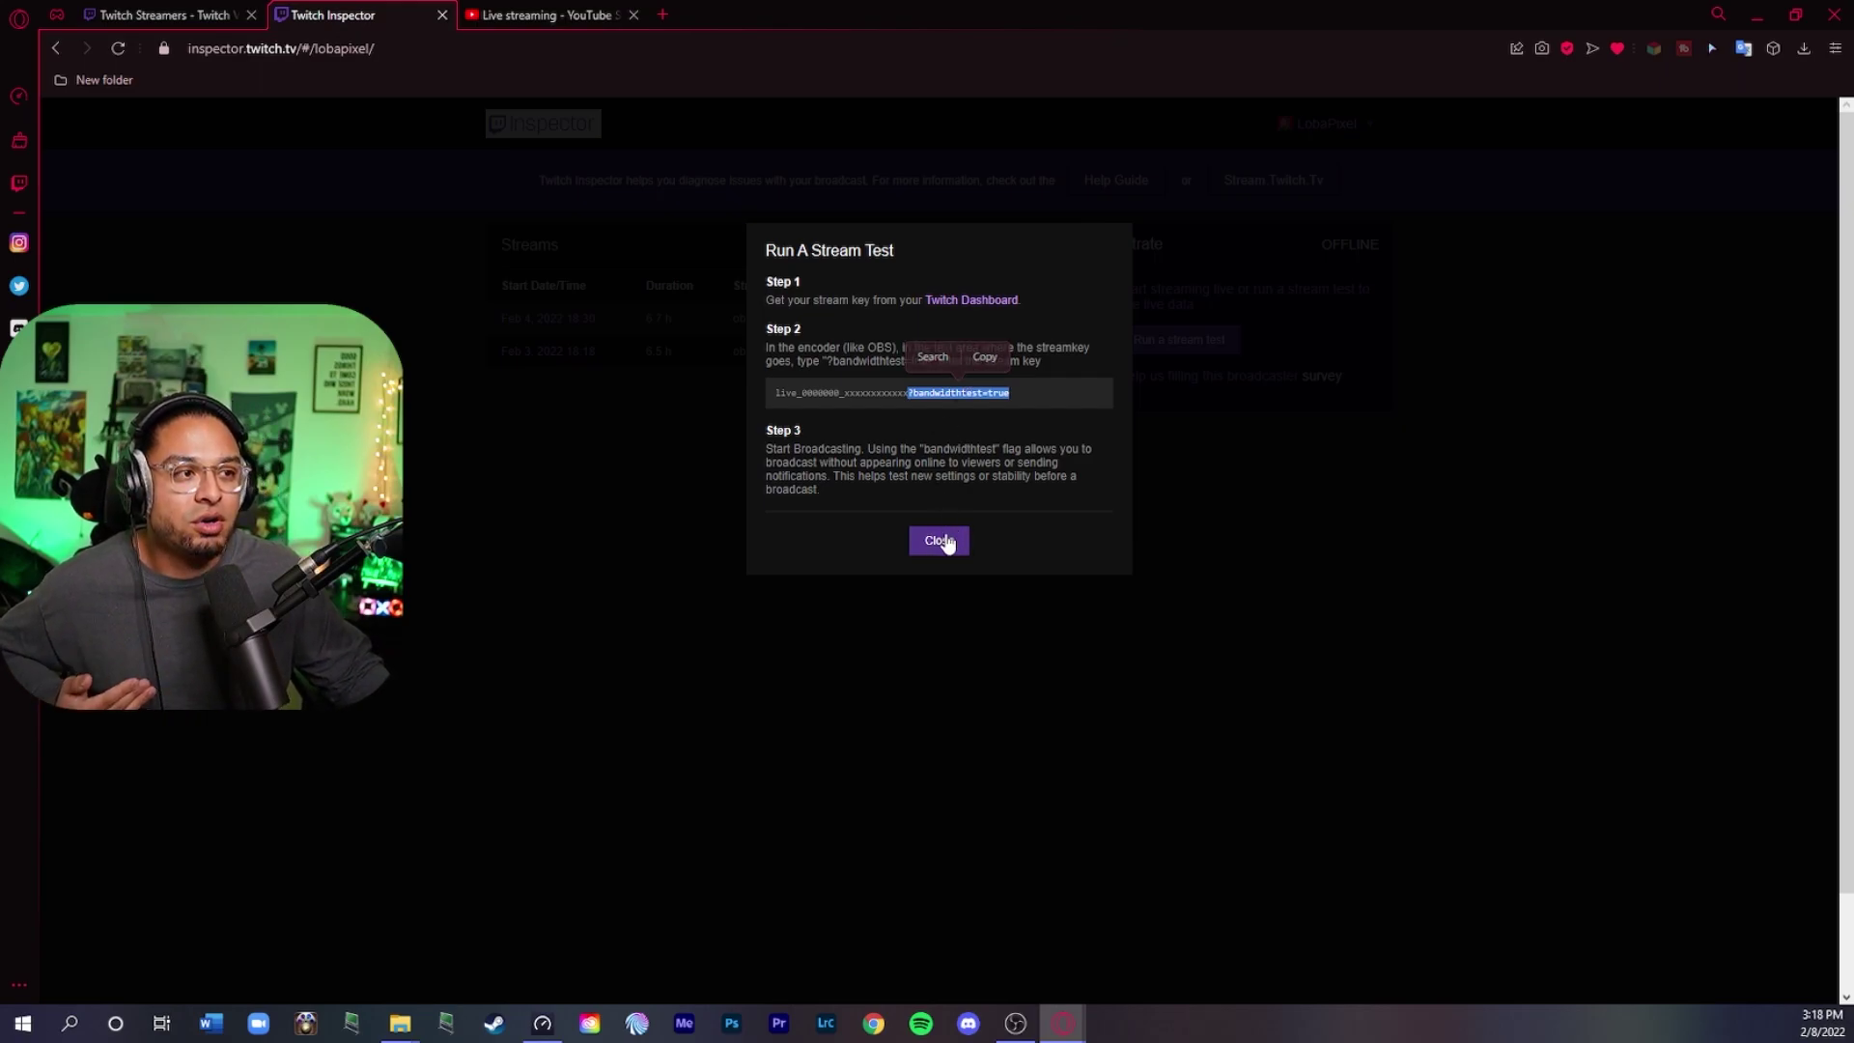
Copy the primary stream key from the Creator Dashboard's Stream Key & Preferences page.
{"action": "left_click", "coordinate": [939, 539]}
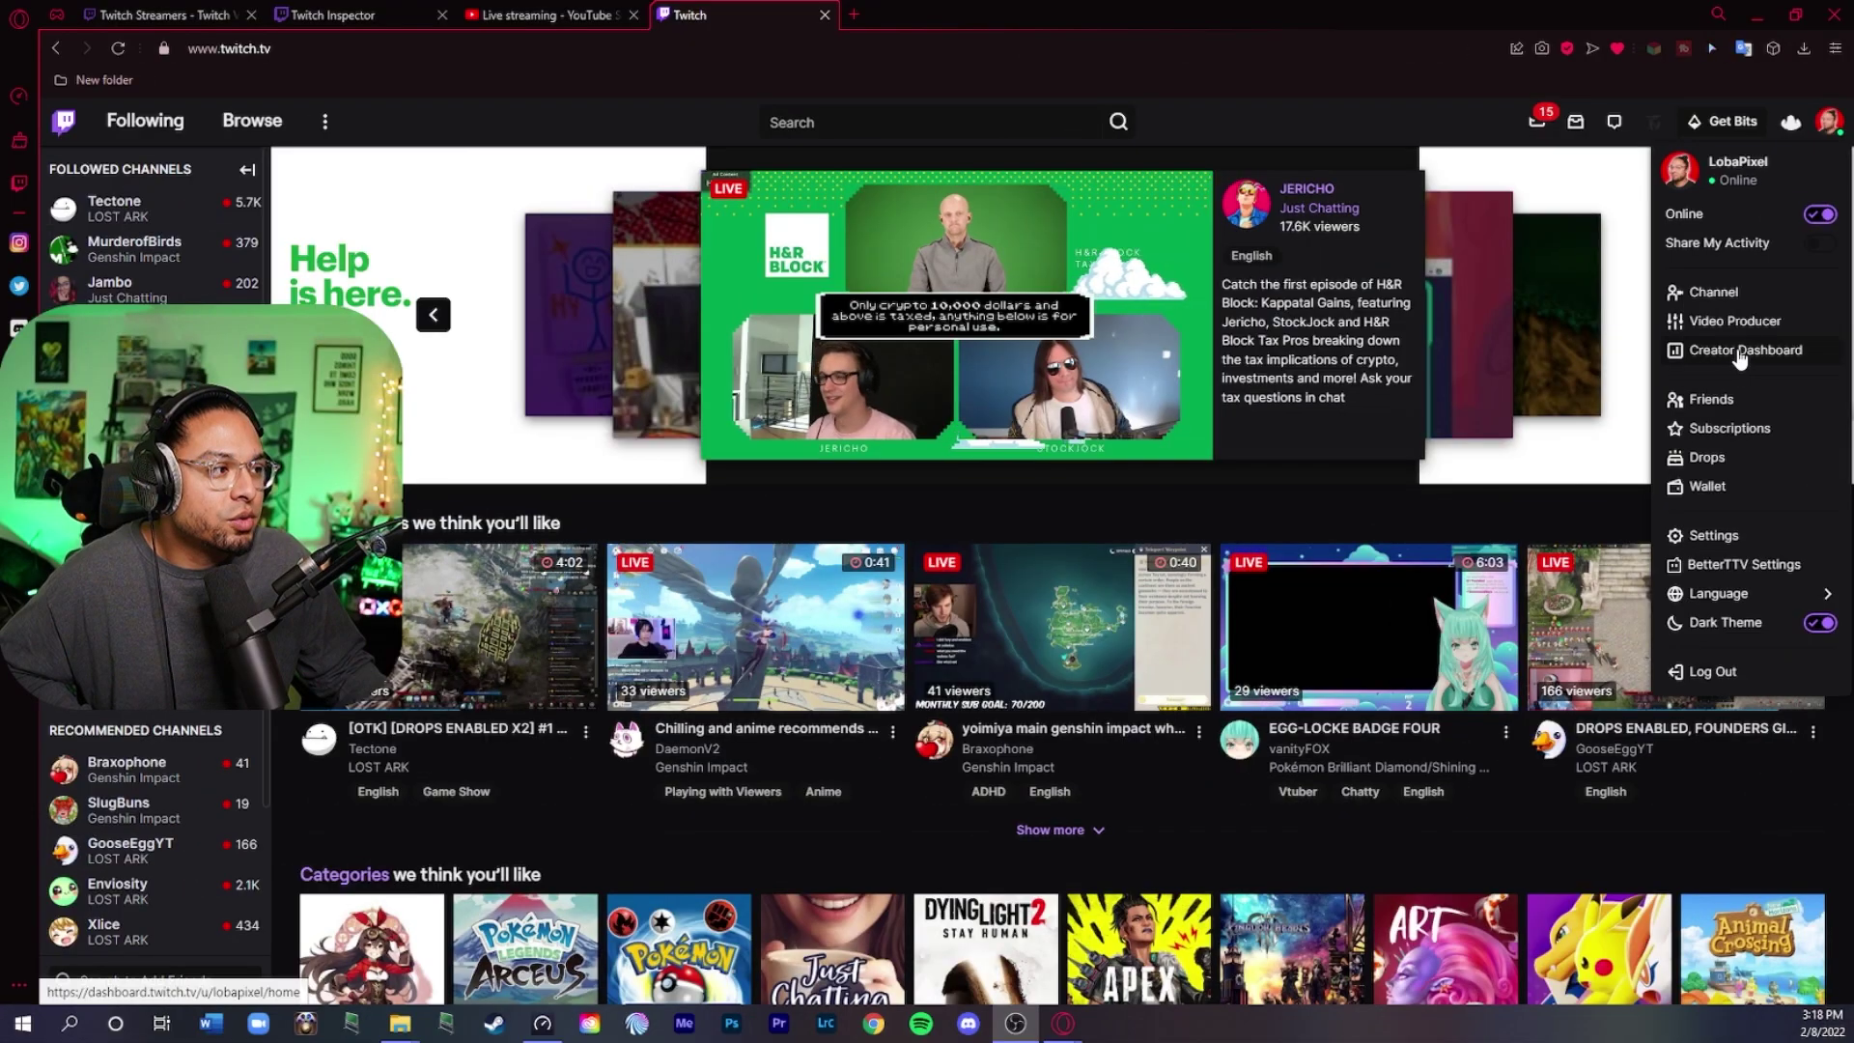
{"action": "left_click", "coordinate": [1739, 351]}
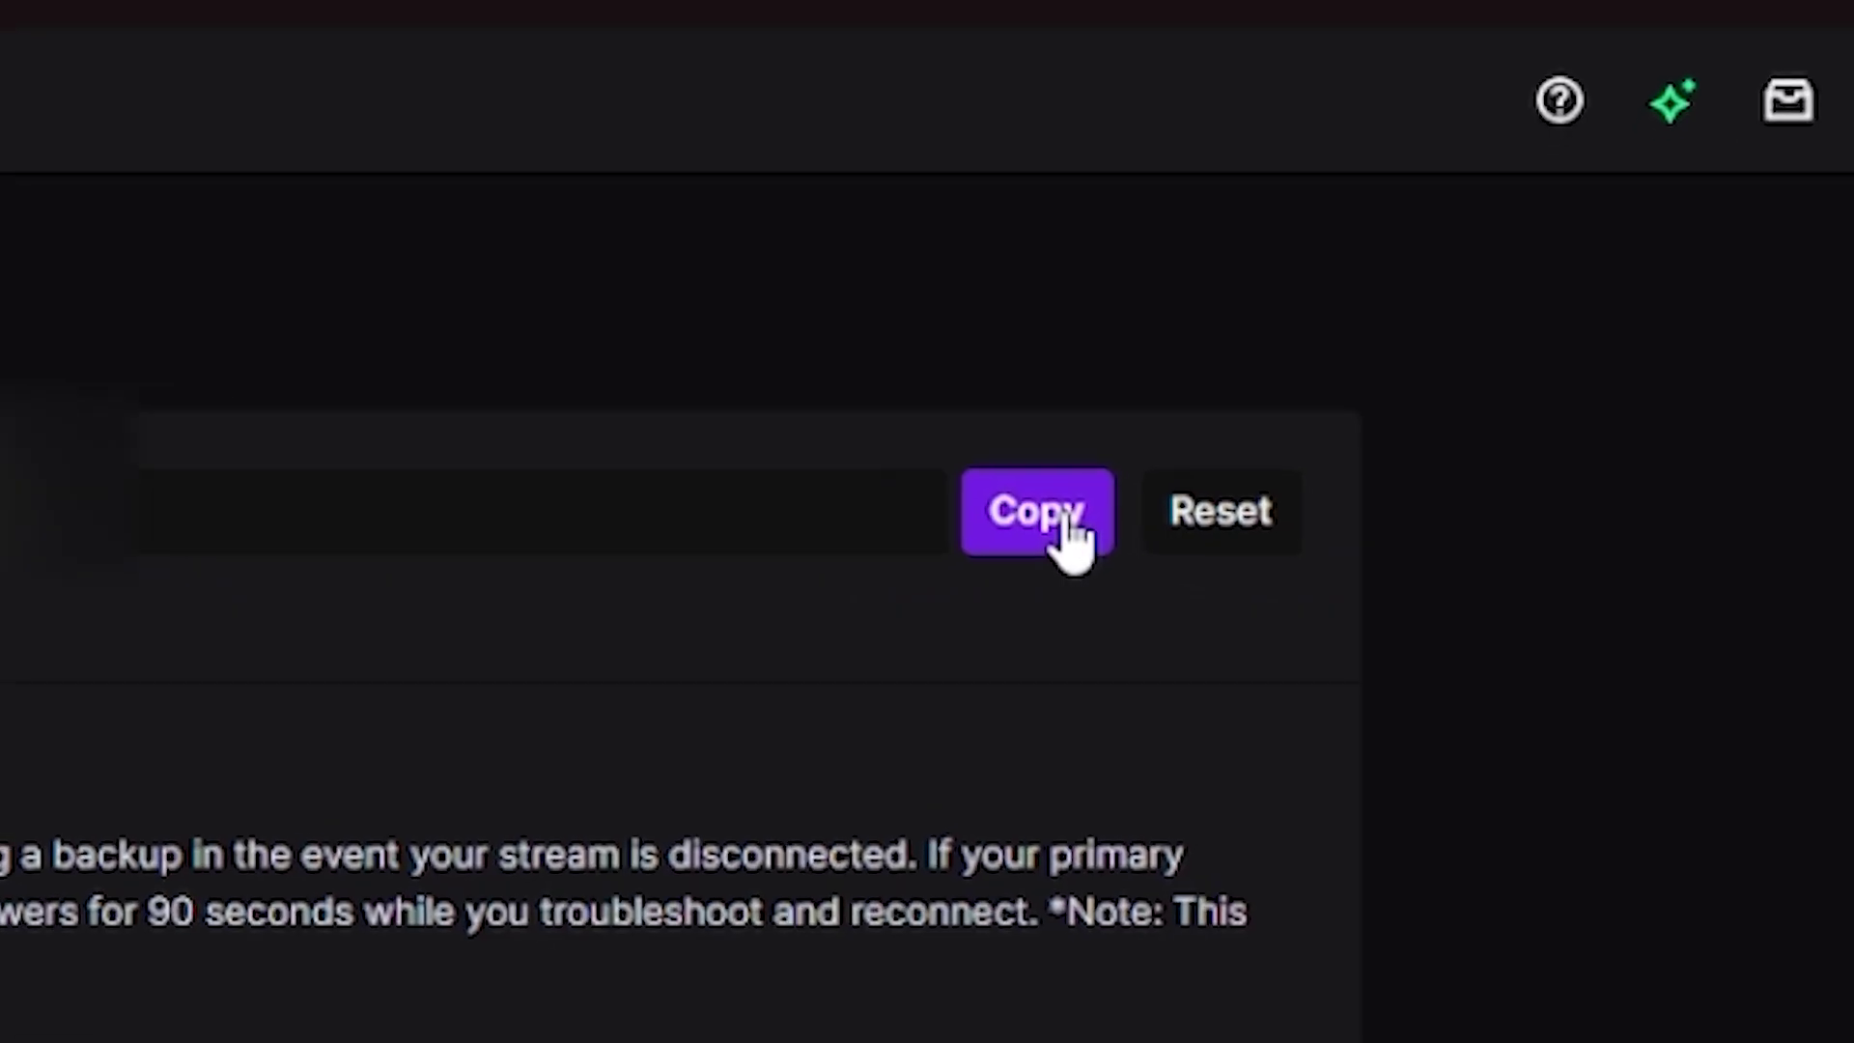
{"action": "left_click", "coordinate": [1447, 263]}
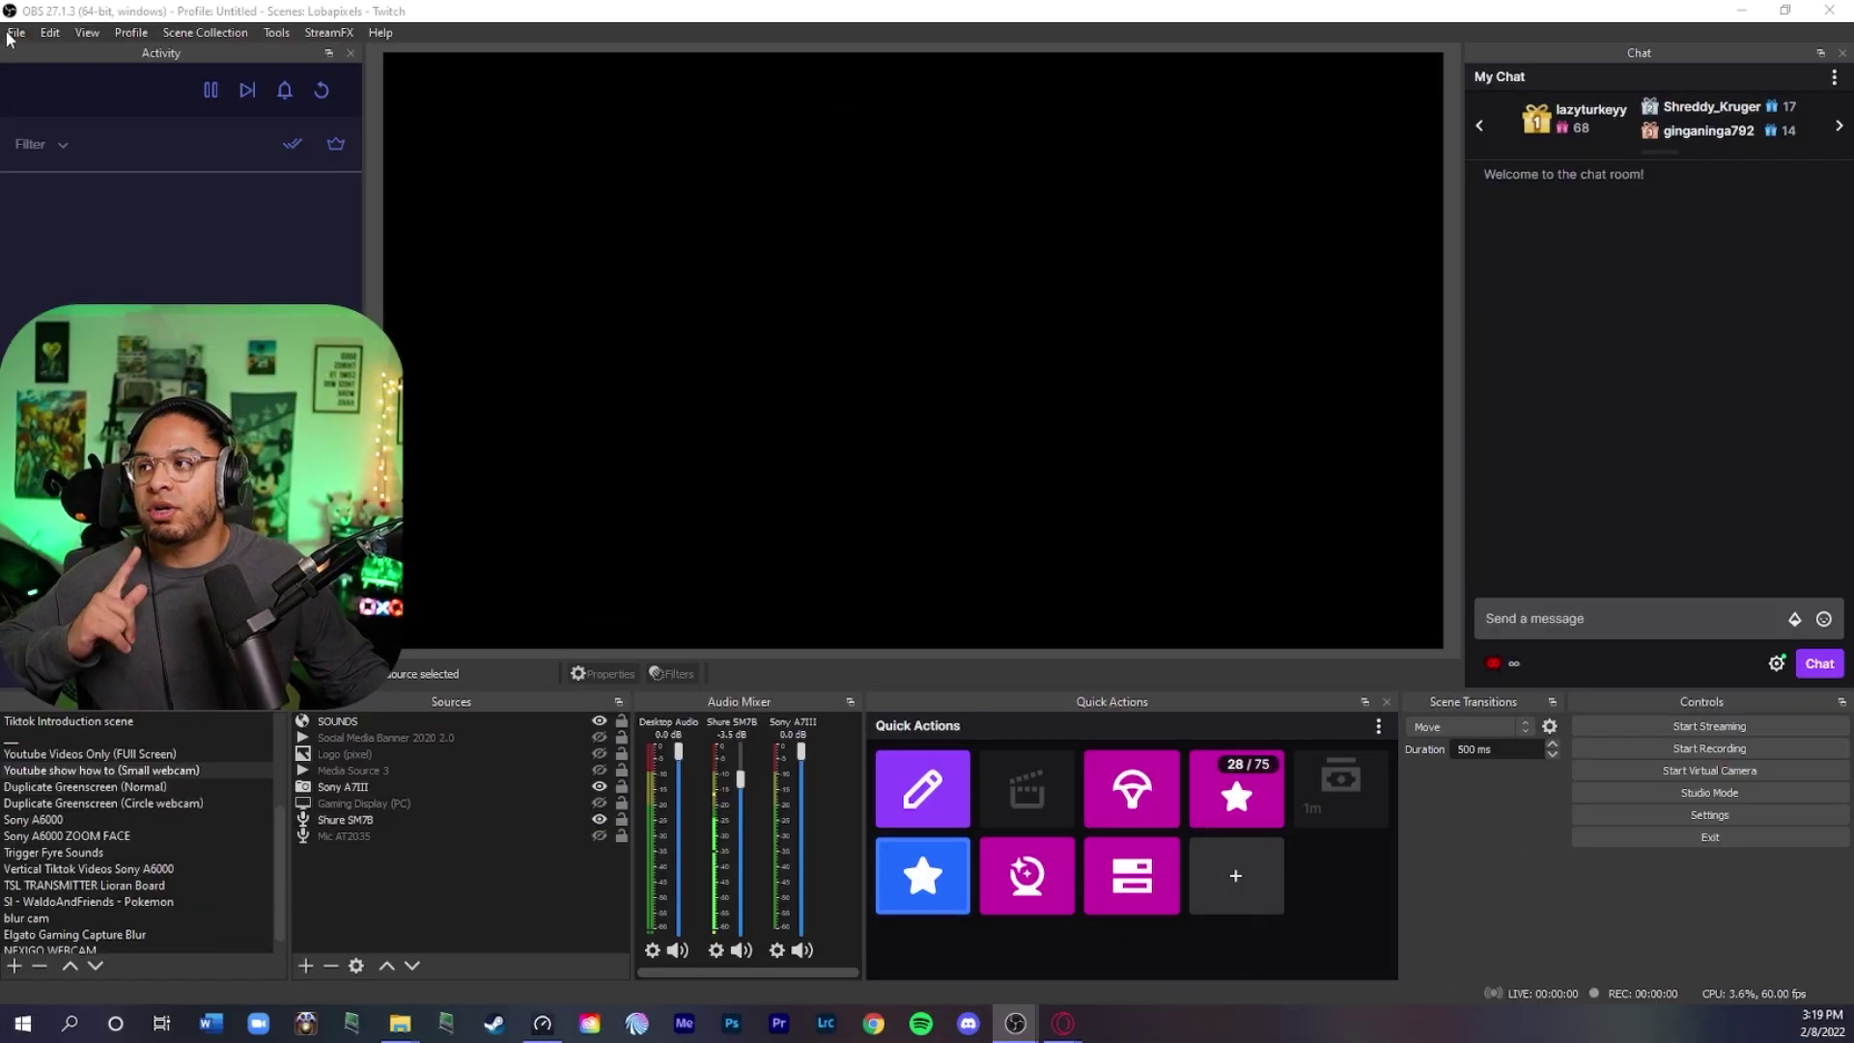
Bring up the OBS Settings window.
{"action": "left_click", "coordinate": [15, 35]}
{"action": "left_click", "coordinate": [73, 126]}
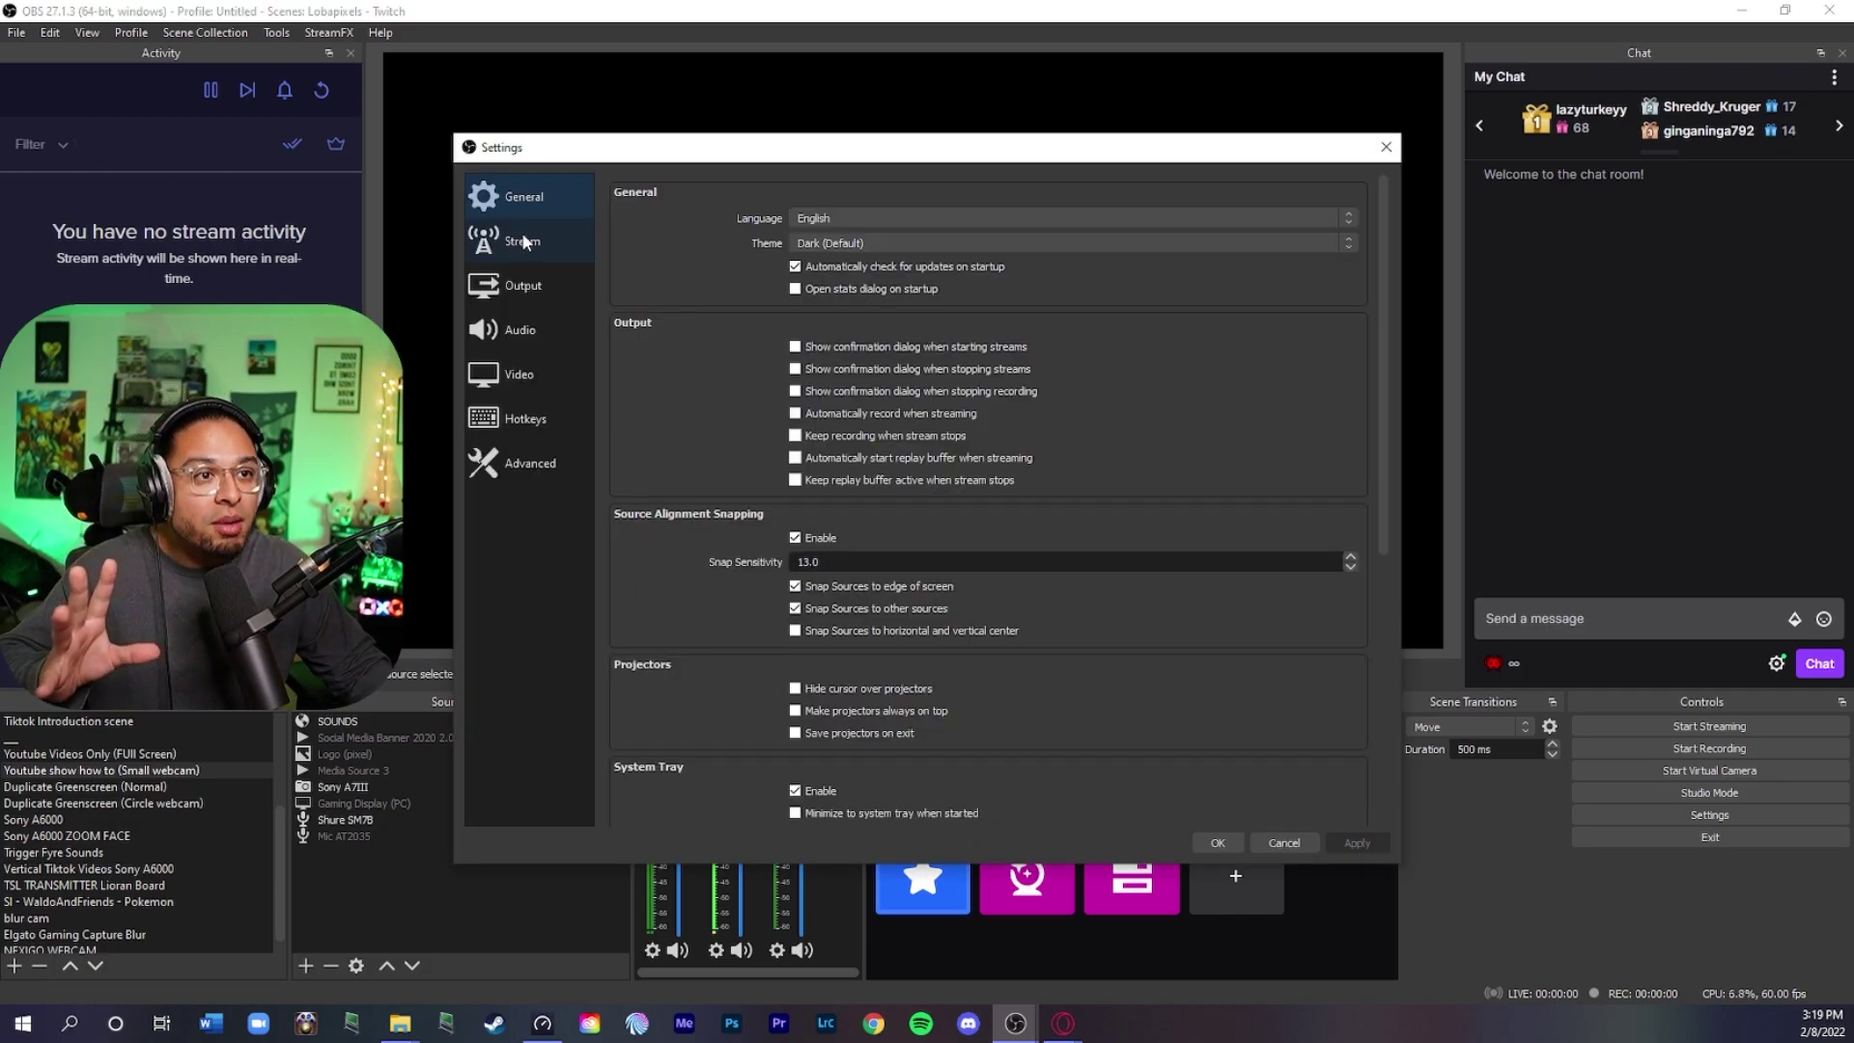
{"action": "left_click", "coordinate": [523, 241]}
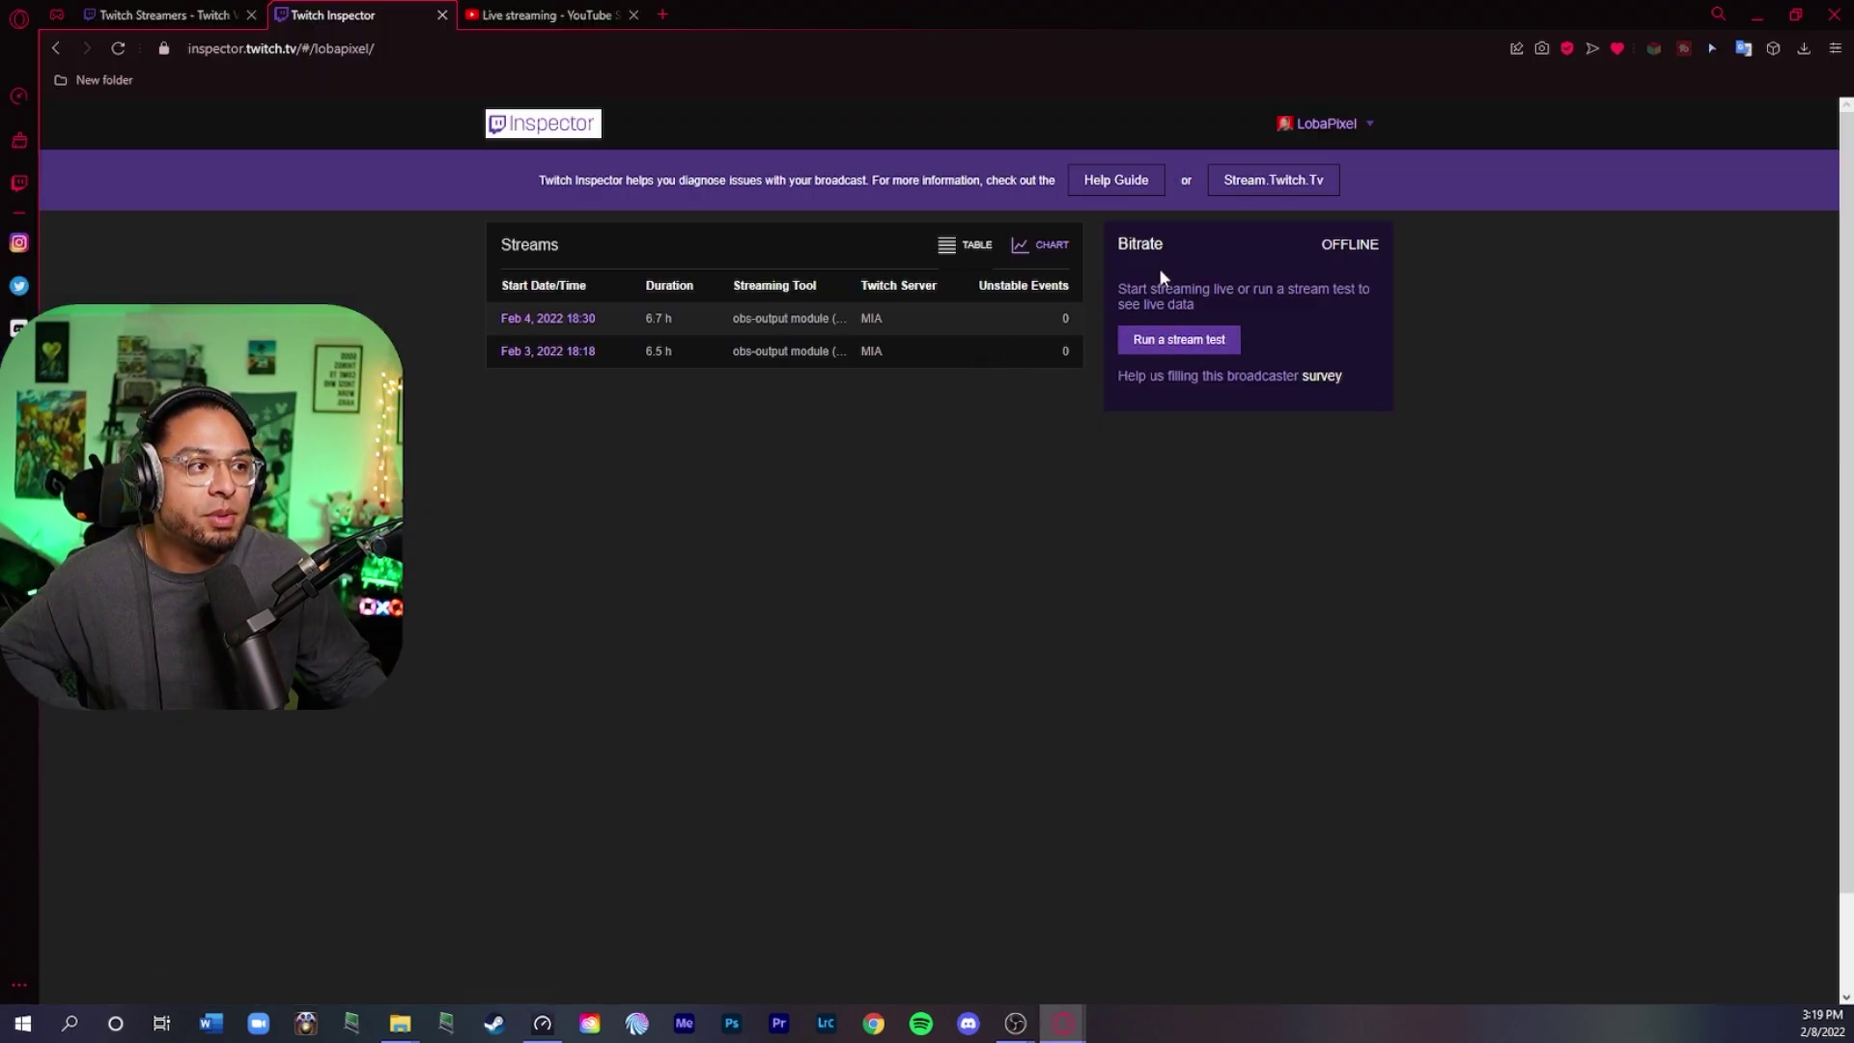
Recheck the '?bandwidthtest=true' stream key suffix in Twitch, then return to OBS Settings.
{"action": "left_click", "coordinate": [1200, 356]}
{"action": "left_click_drag", "start_coordinate": [1010, 392], "coordinate": [909, 392]}
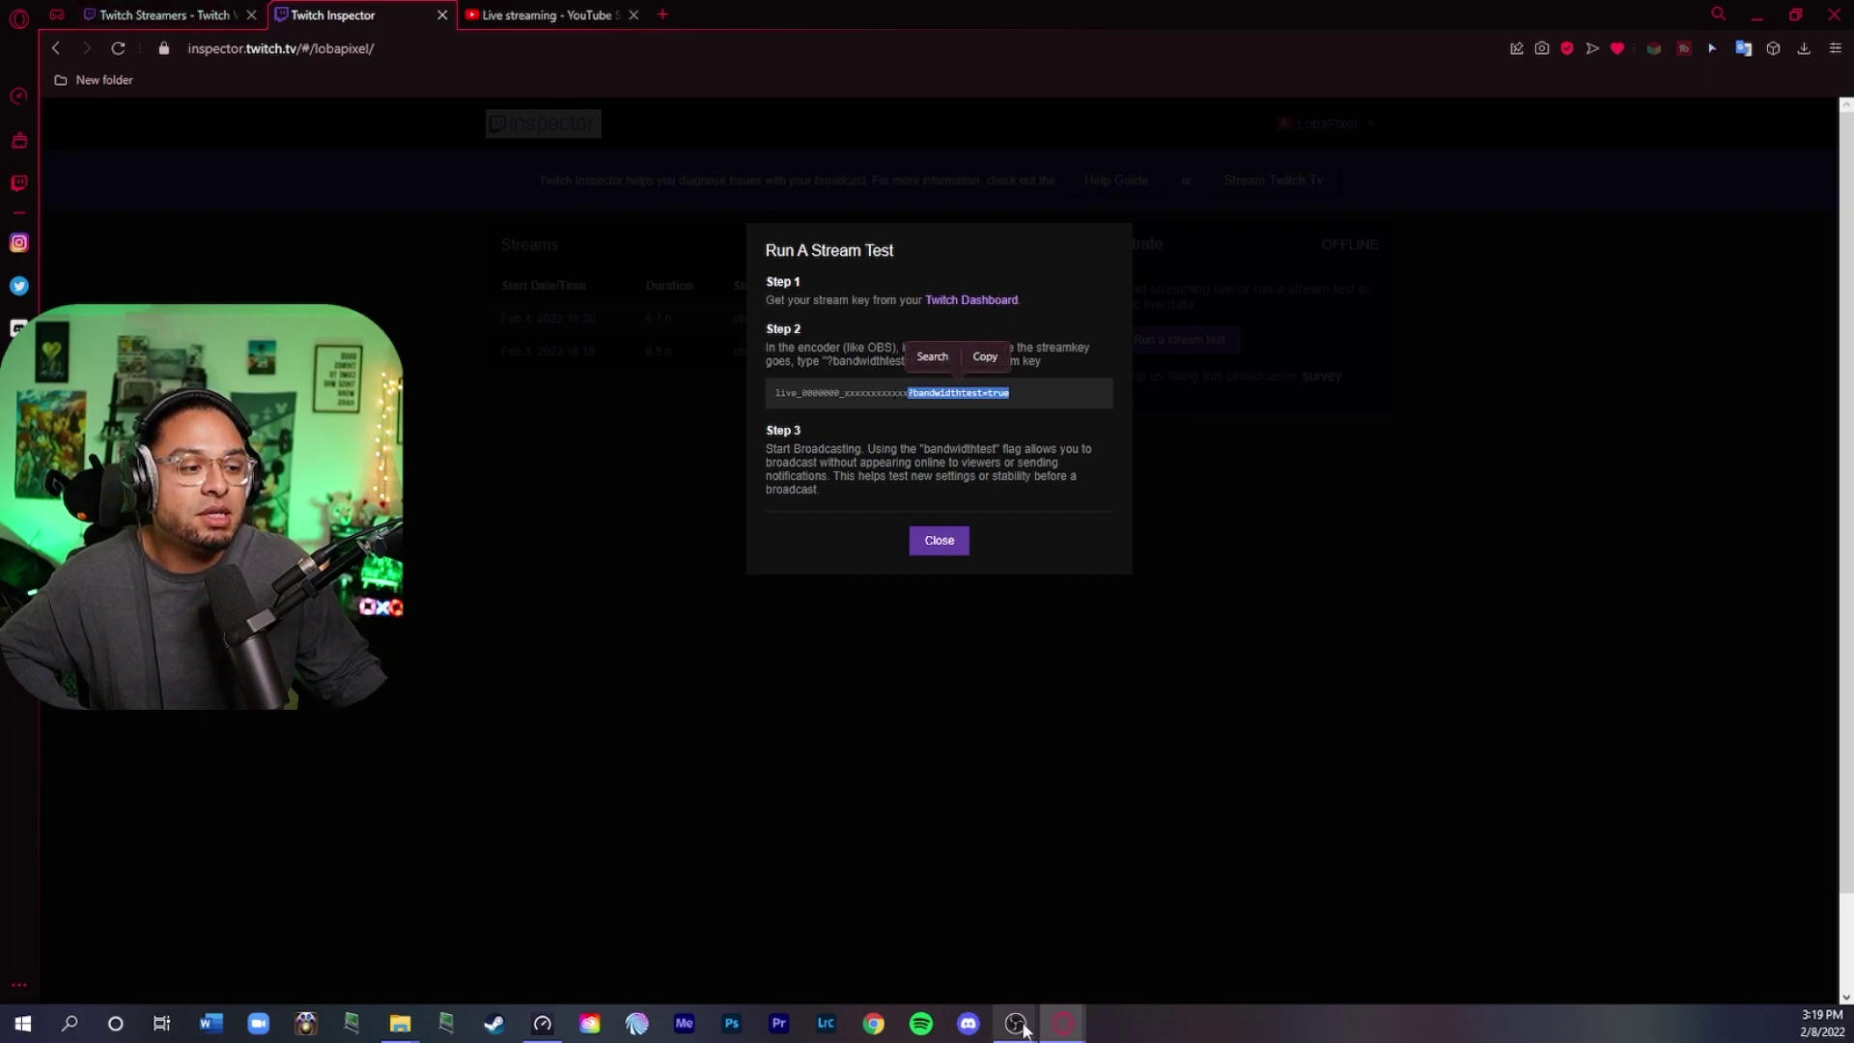
{"action": "mouse_move", "coordinate": [1025, 1032]}
{"action": "left_click", "coordinate": [1076, 966]}
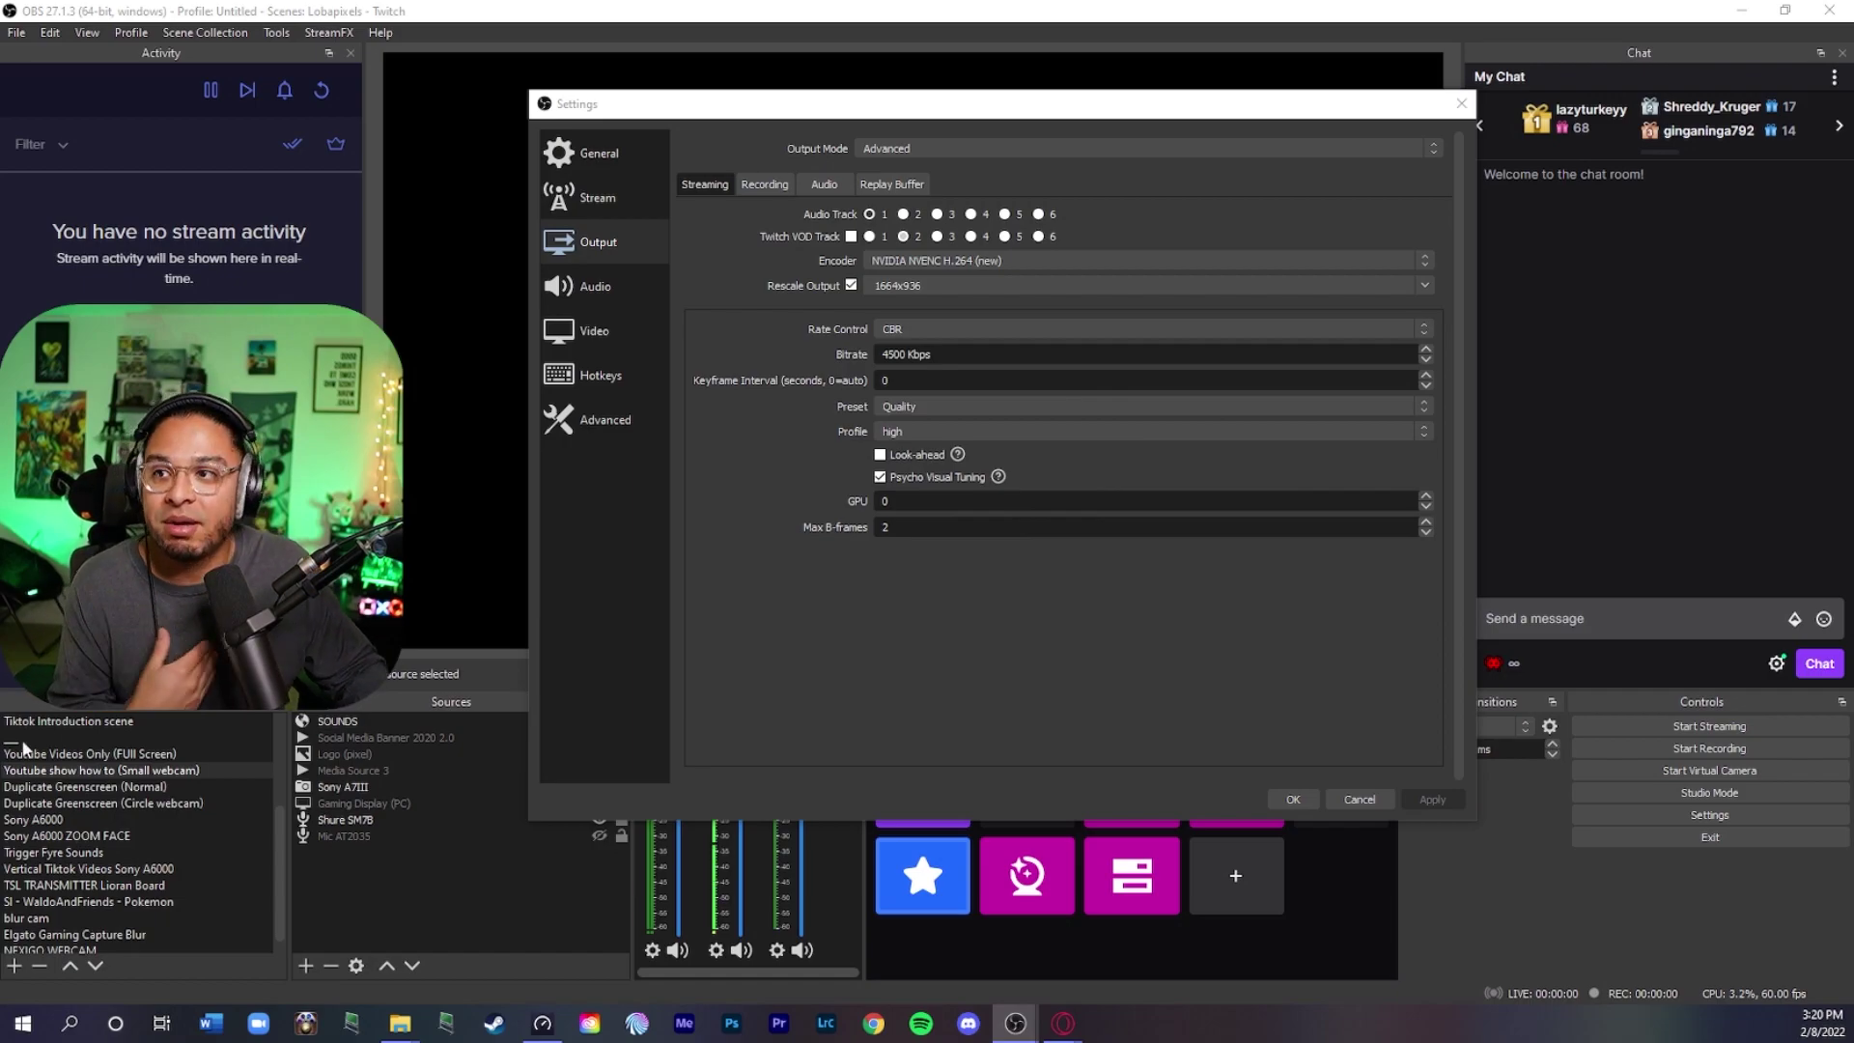
Keep NVIDIA NVENC H.264 (new) as the stream encoder and enable Rescale Output at 1664x936.
{"action": "left_click", "coordinate": [1009, 262]}
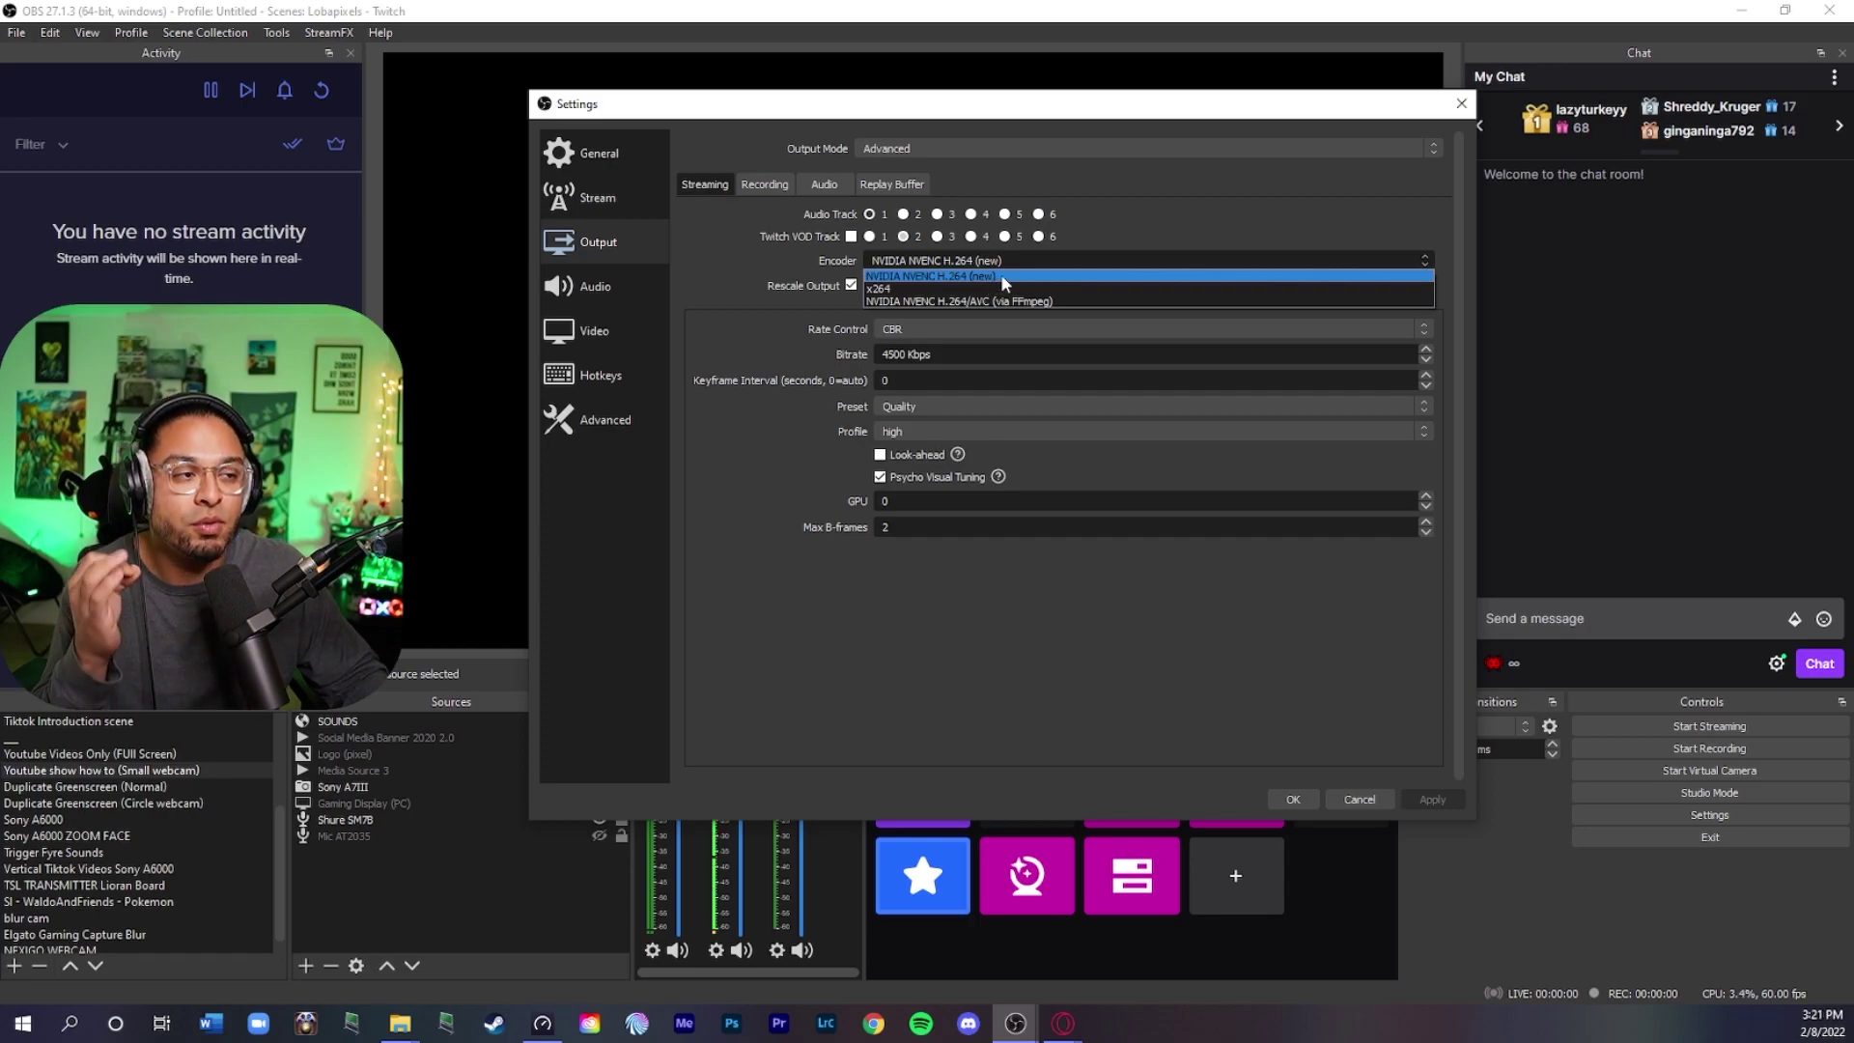
{"action": "left_click", "coordinate": [1014, 259]}
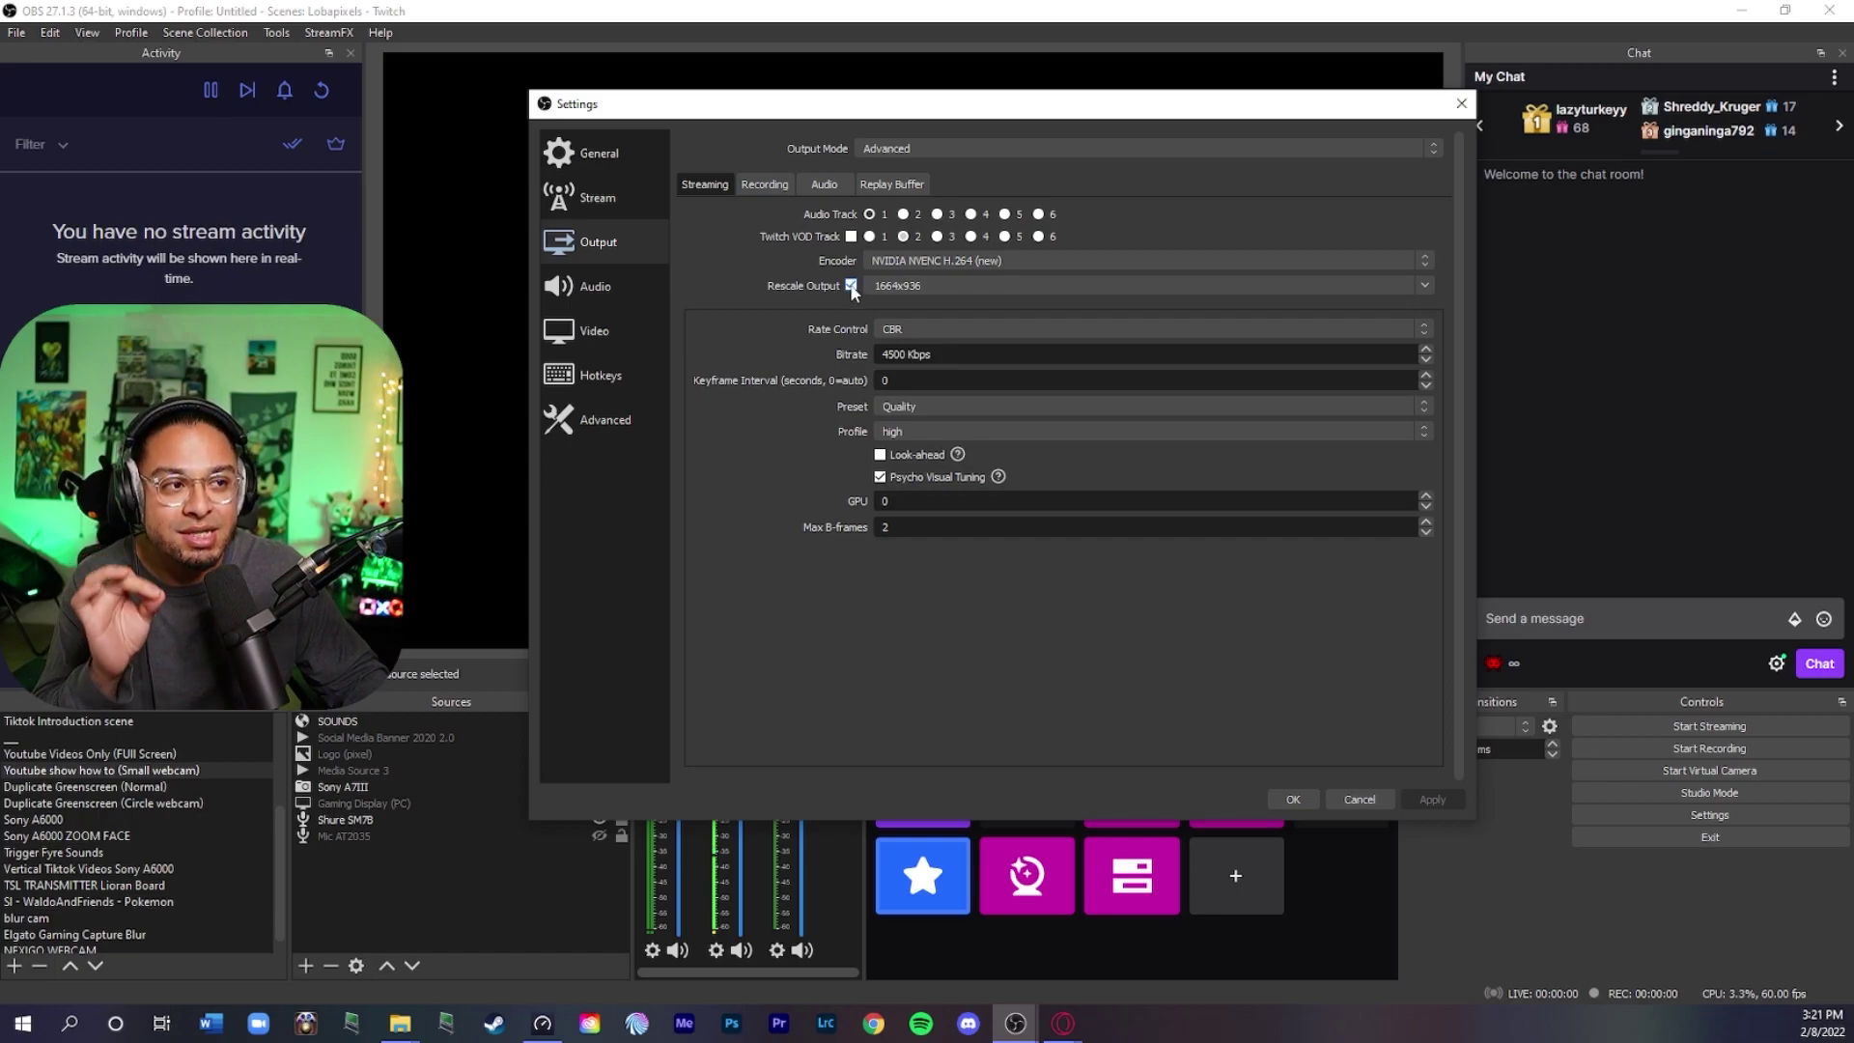
{"action": "left_click", "coordinate": [937, 287]}
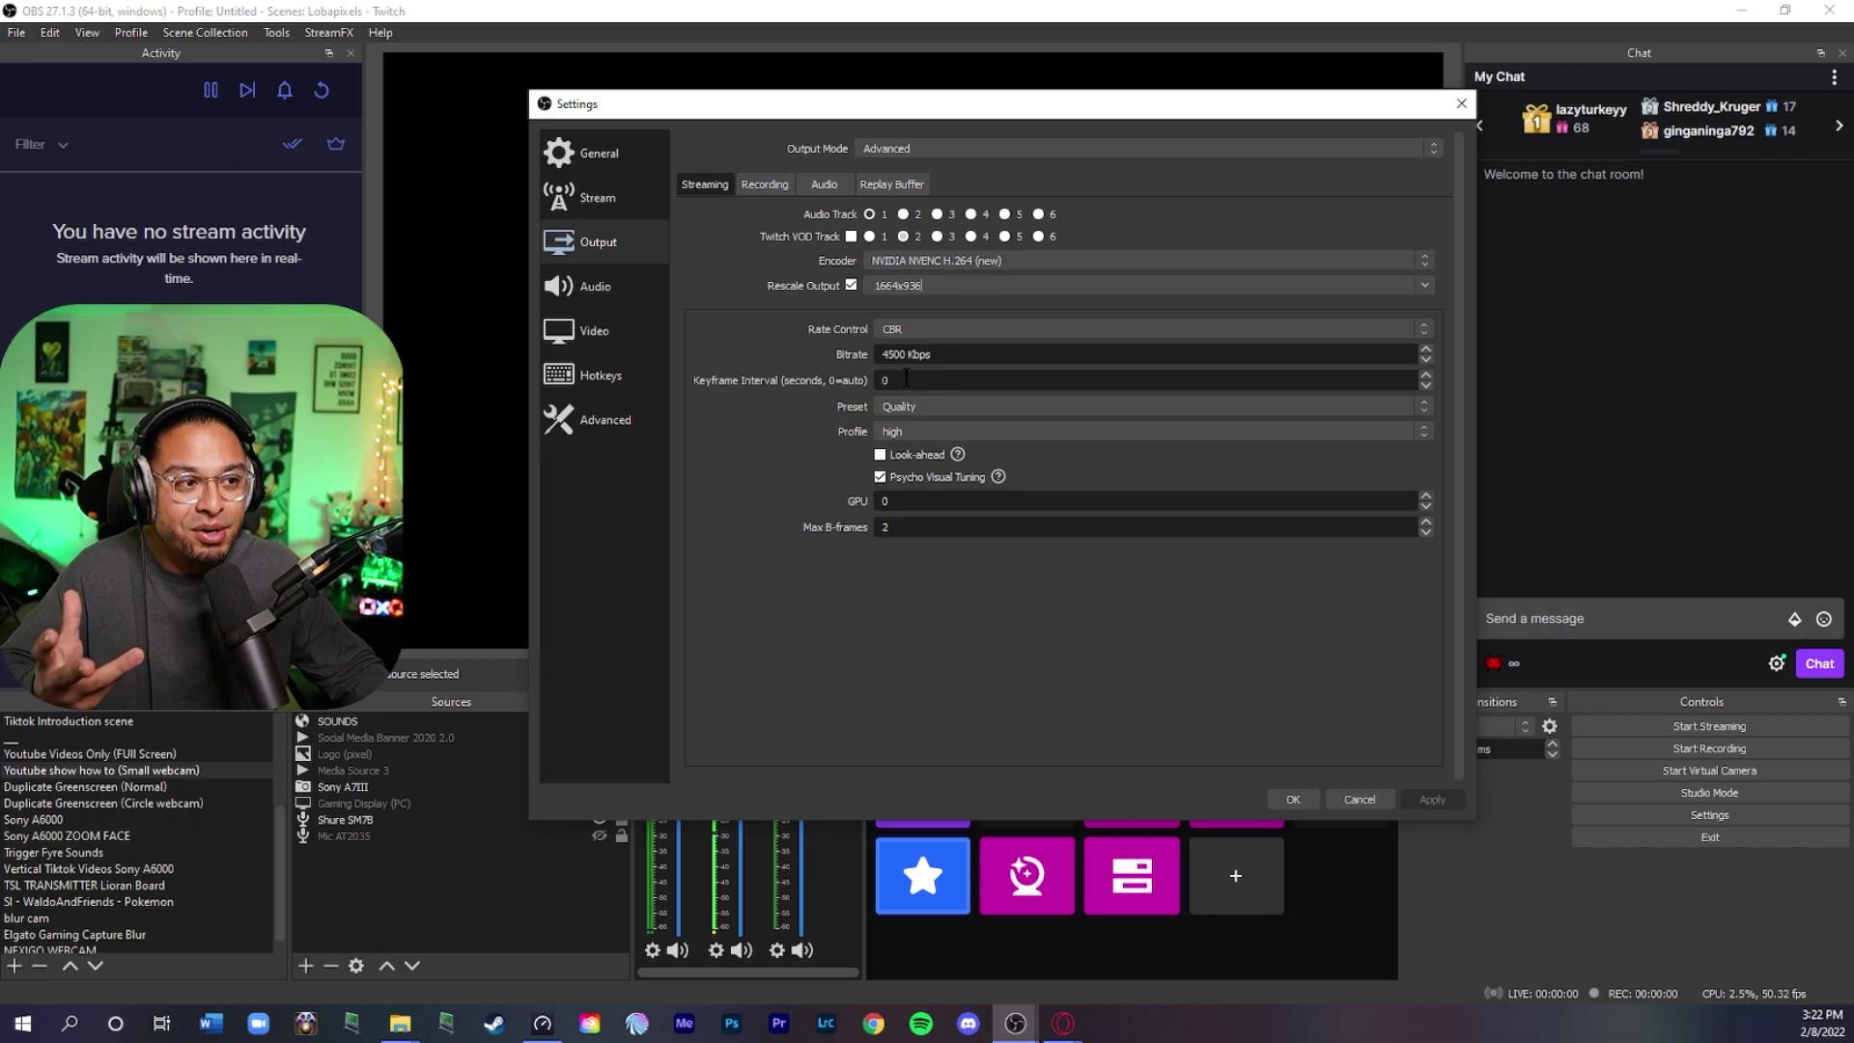
Leave the NVENC preset at Quality and the profile at high, then confirm with OK.
{"action": "left_click", "coordinate": [921, 406]}
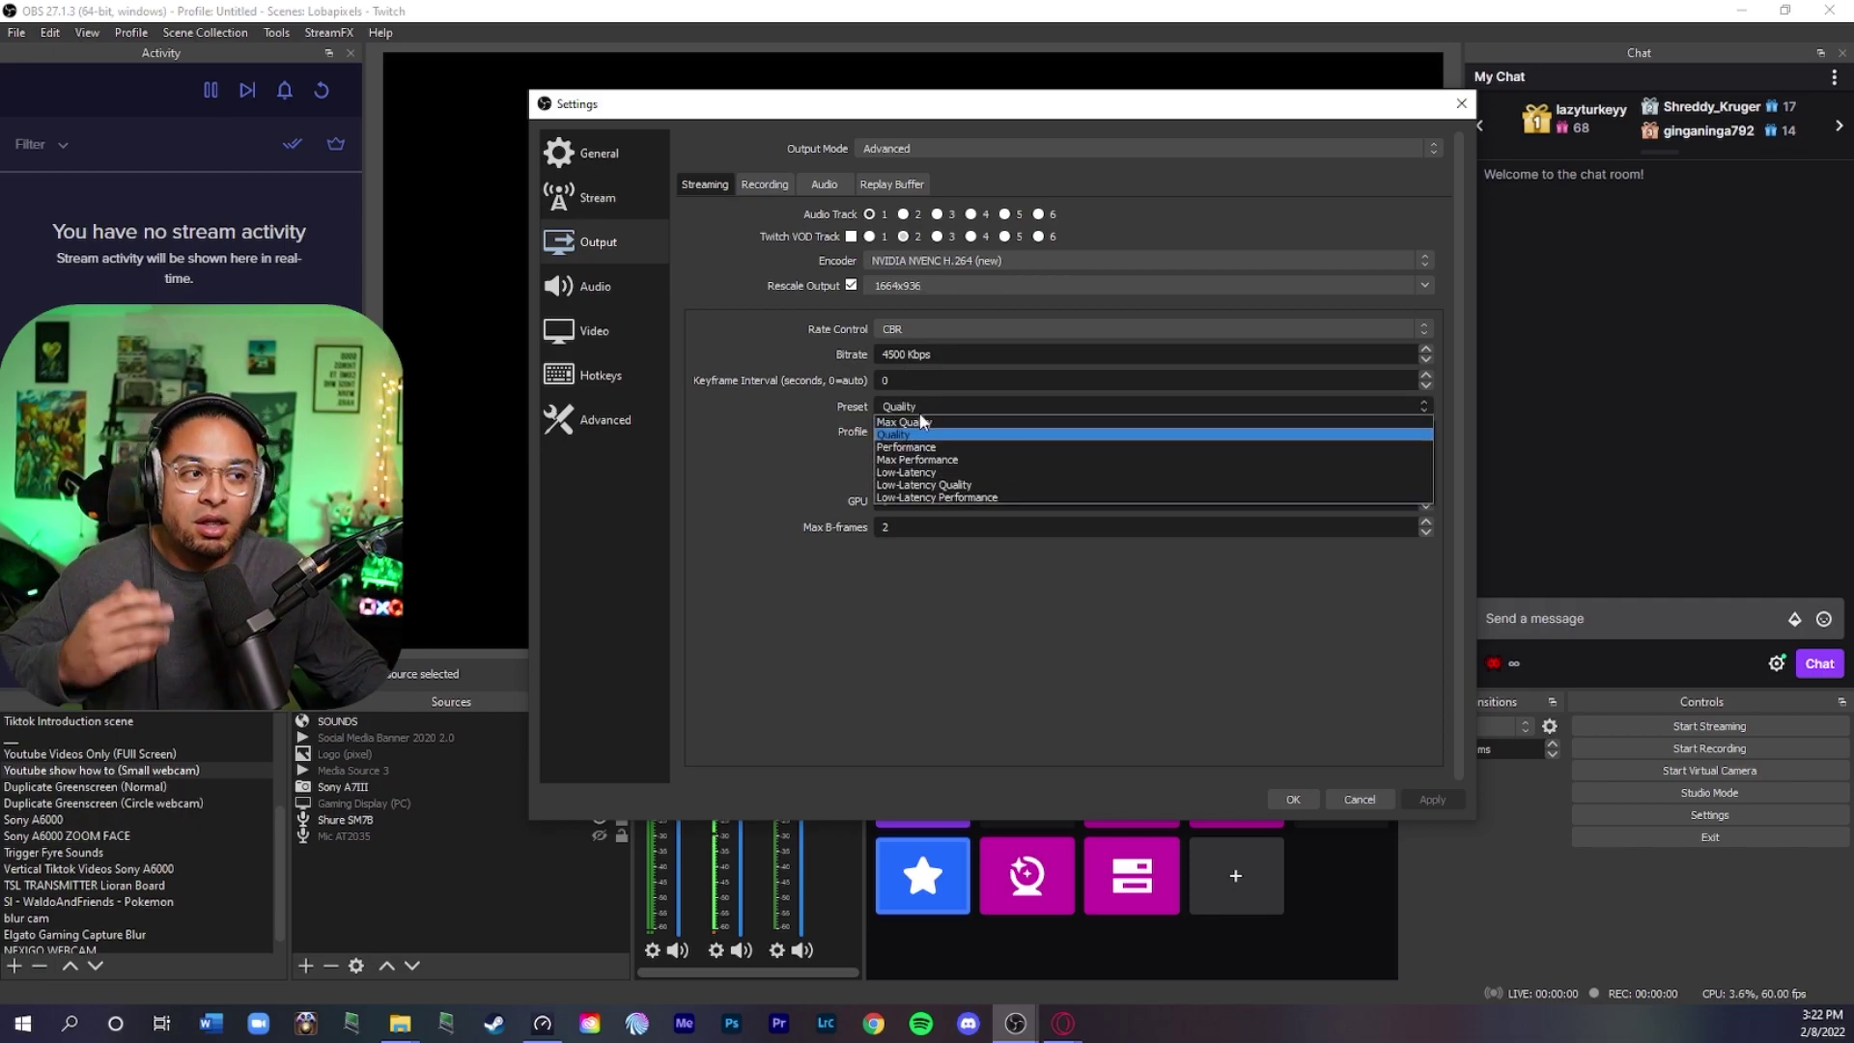
{"action": "left_click", "coordinate": [938, 406]}
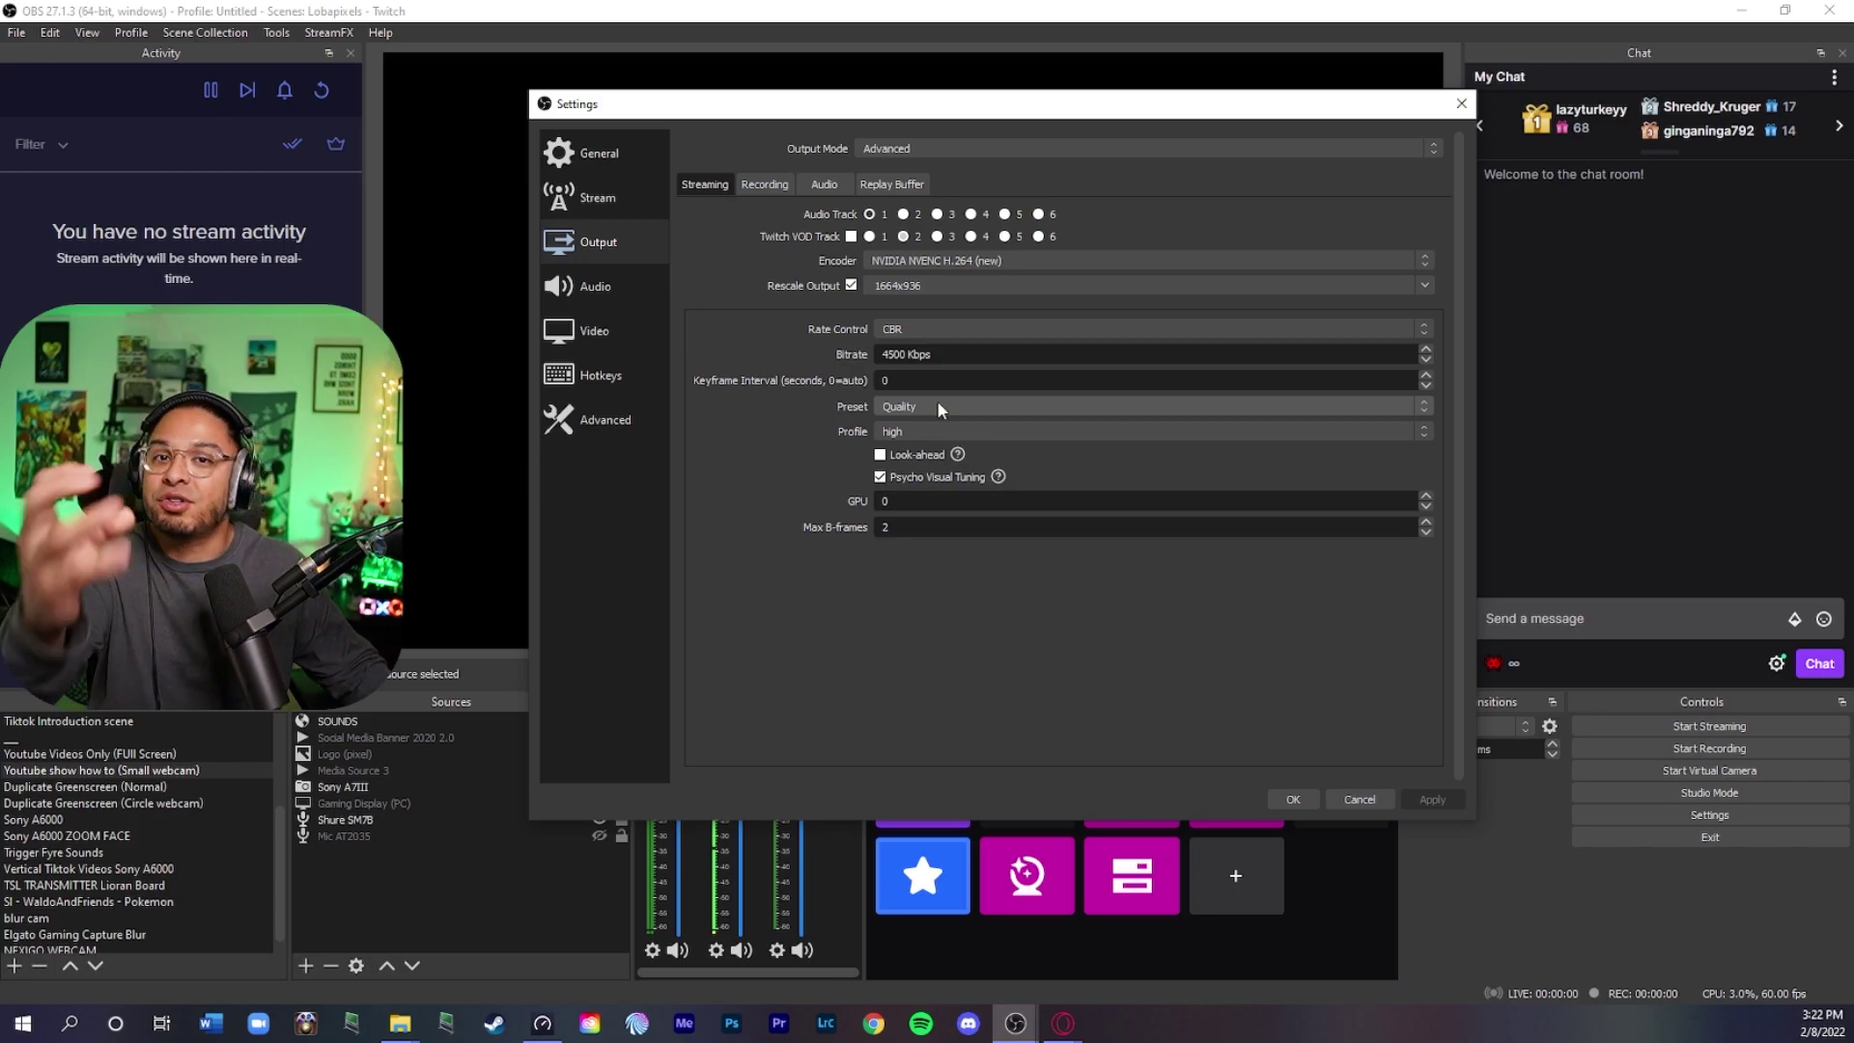
{"action": "left_click", "coordinate": [927, 431]}
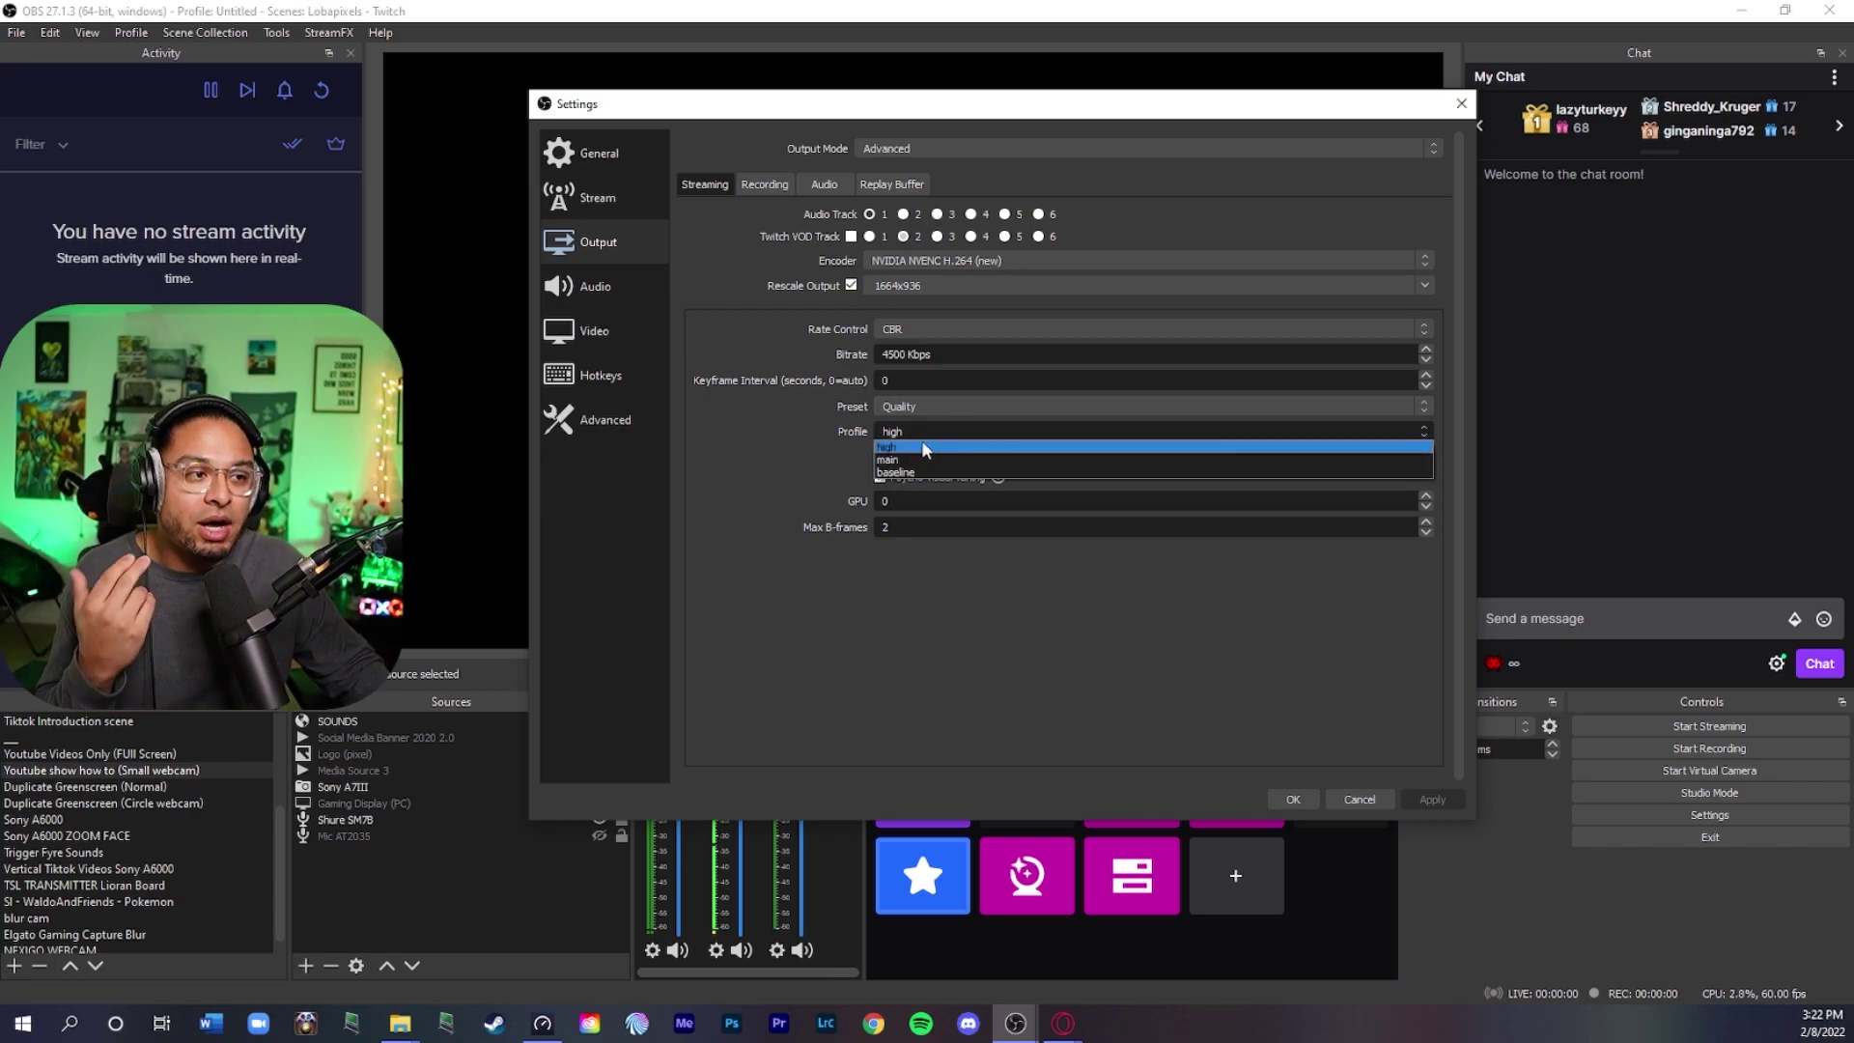
{"action": "left_click", "coordinate": [925, 428]}
{"action": "mouse_move", "coordinate": [914, 462]}
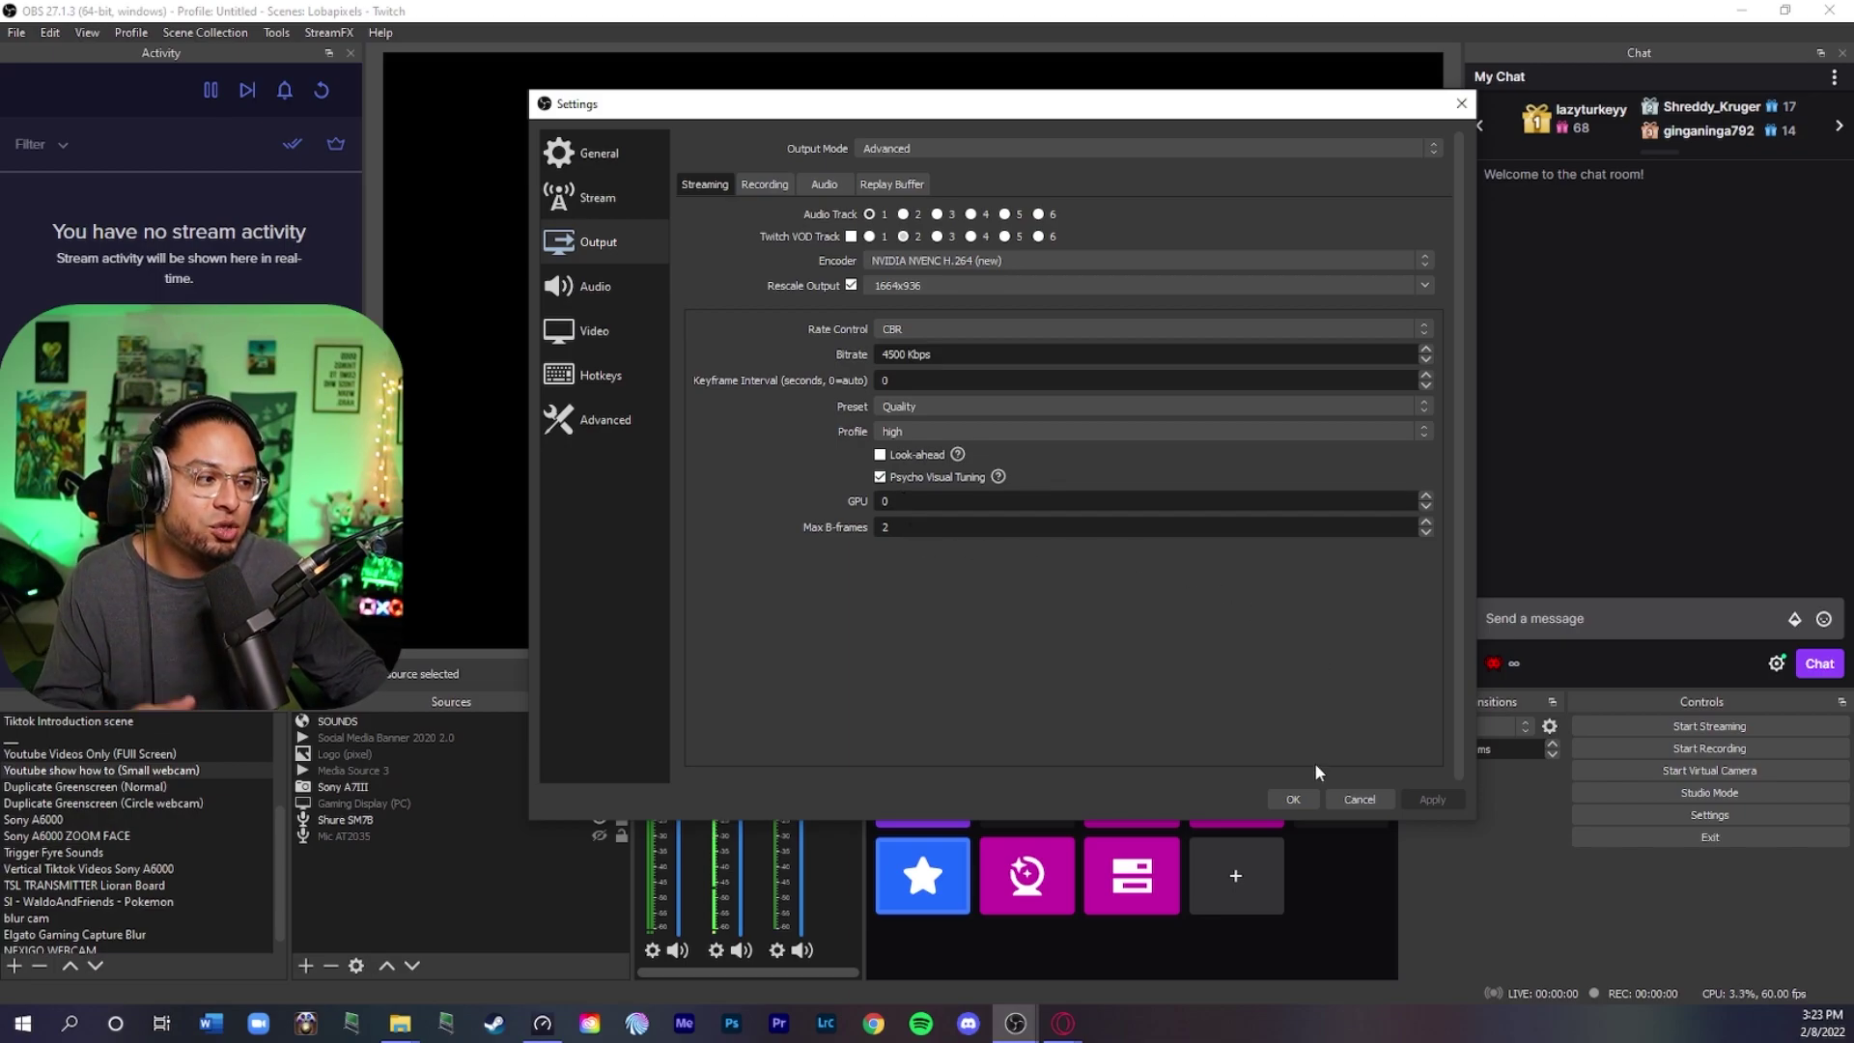
{"action": "left_click", "coordinate": [1296, 797]}
Go to the Video settings page to check the 1664x936 scaled output resolution.
{"action": "left_click", "coordinate": [1570, 618]}
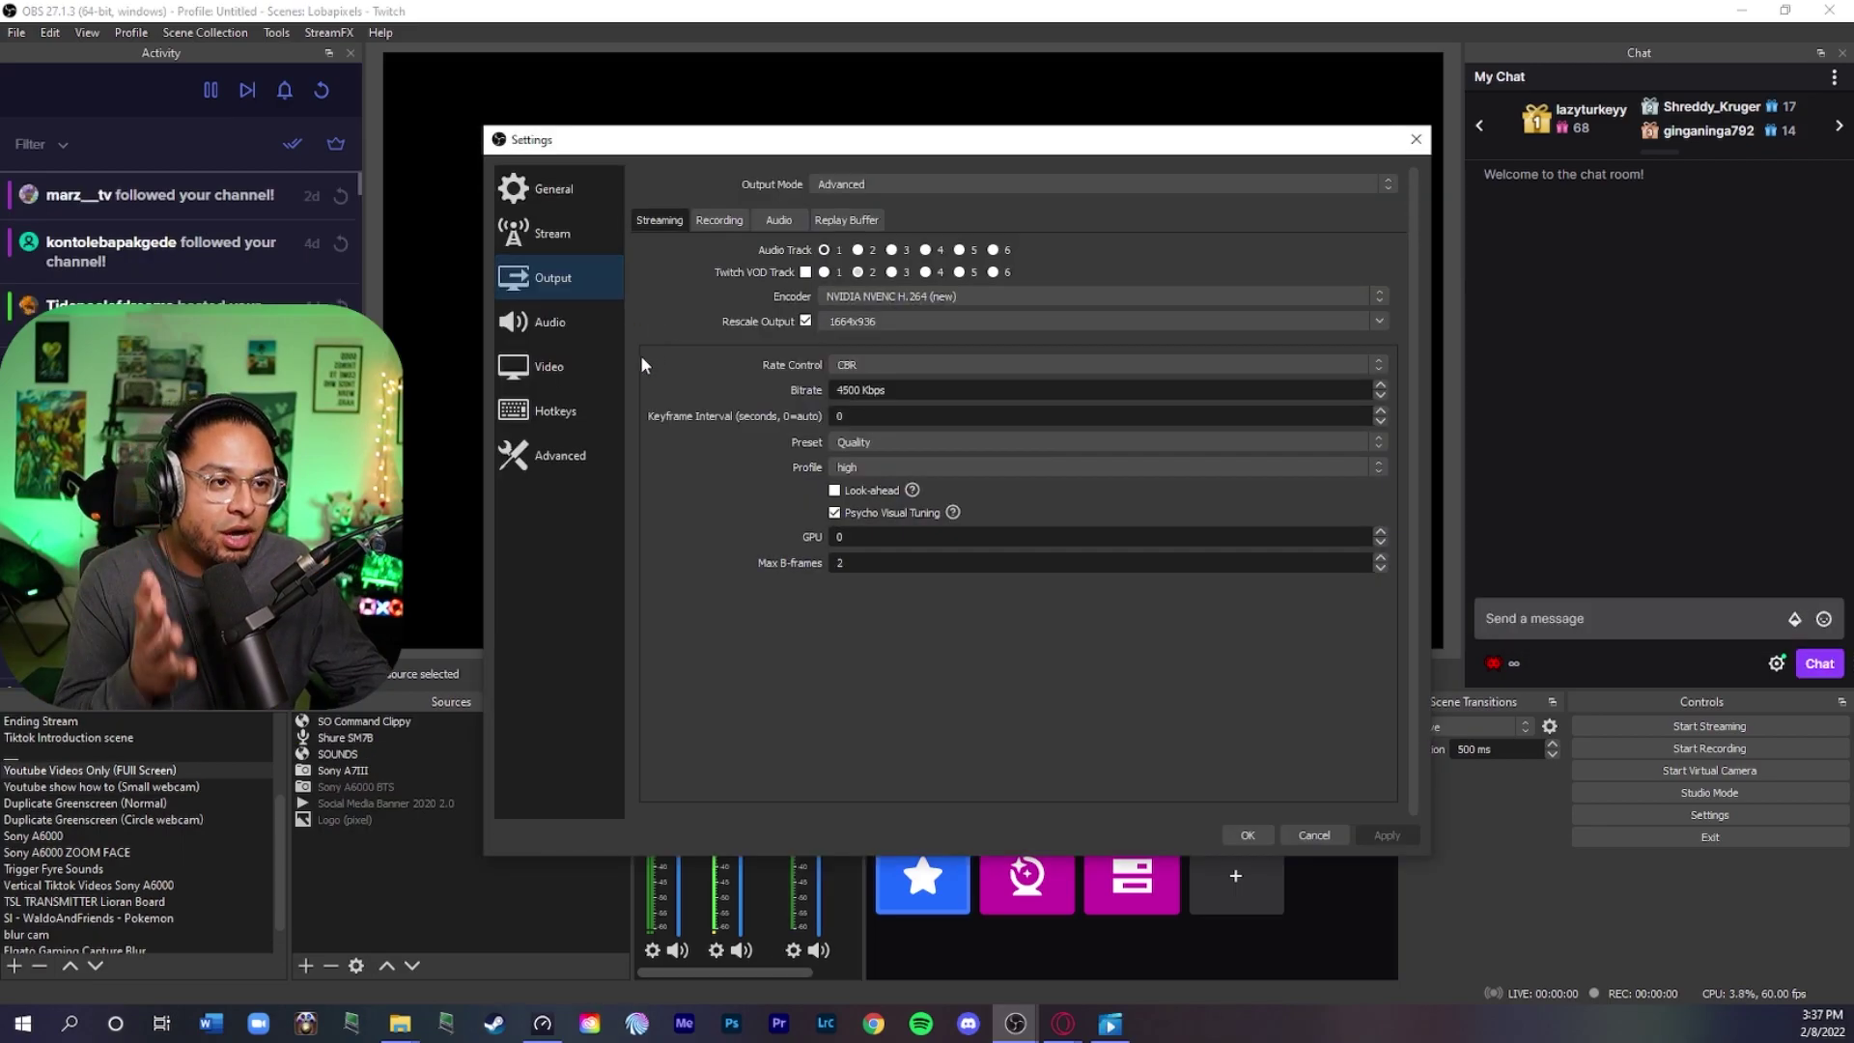
{"action": "left_click", "coordinate": [548, 367]}
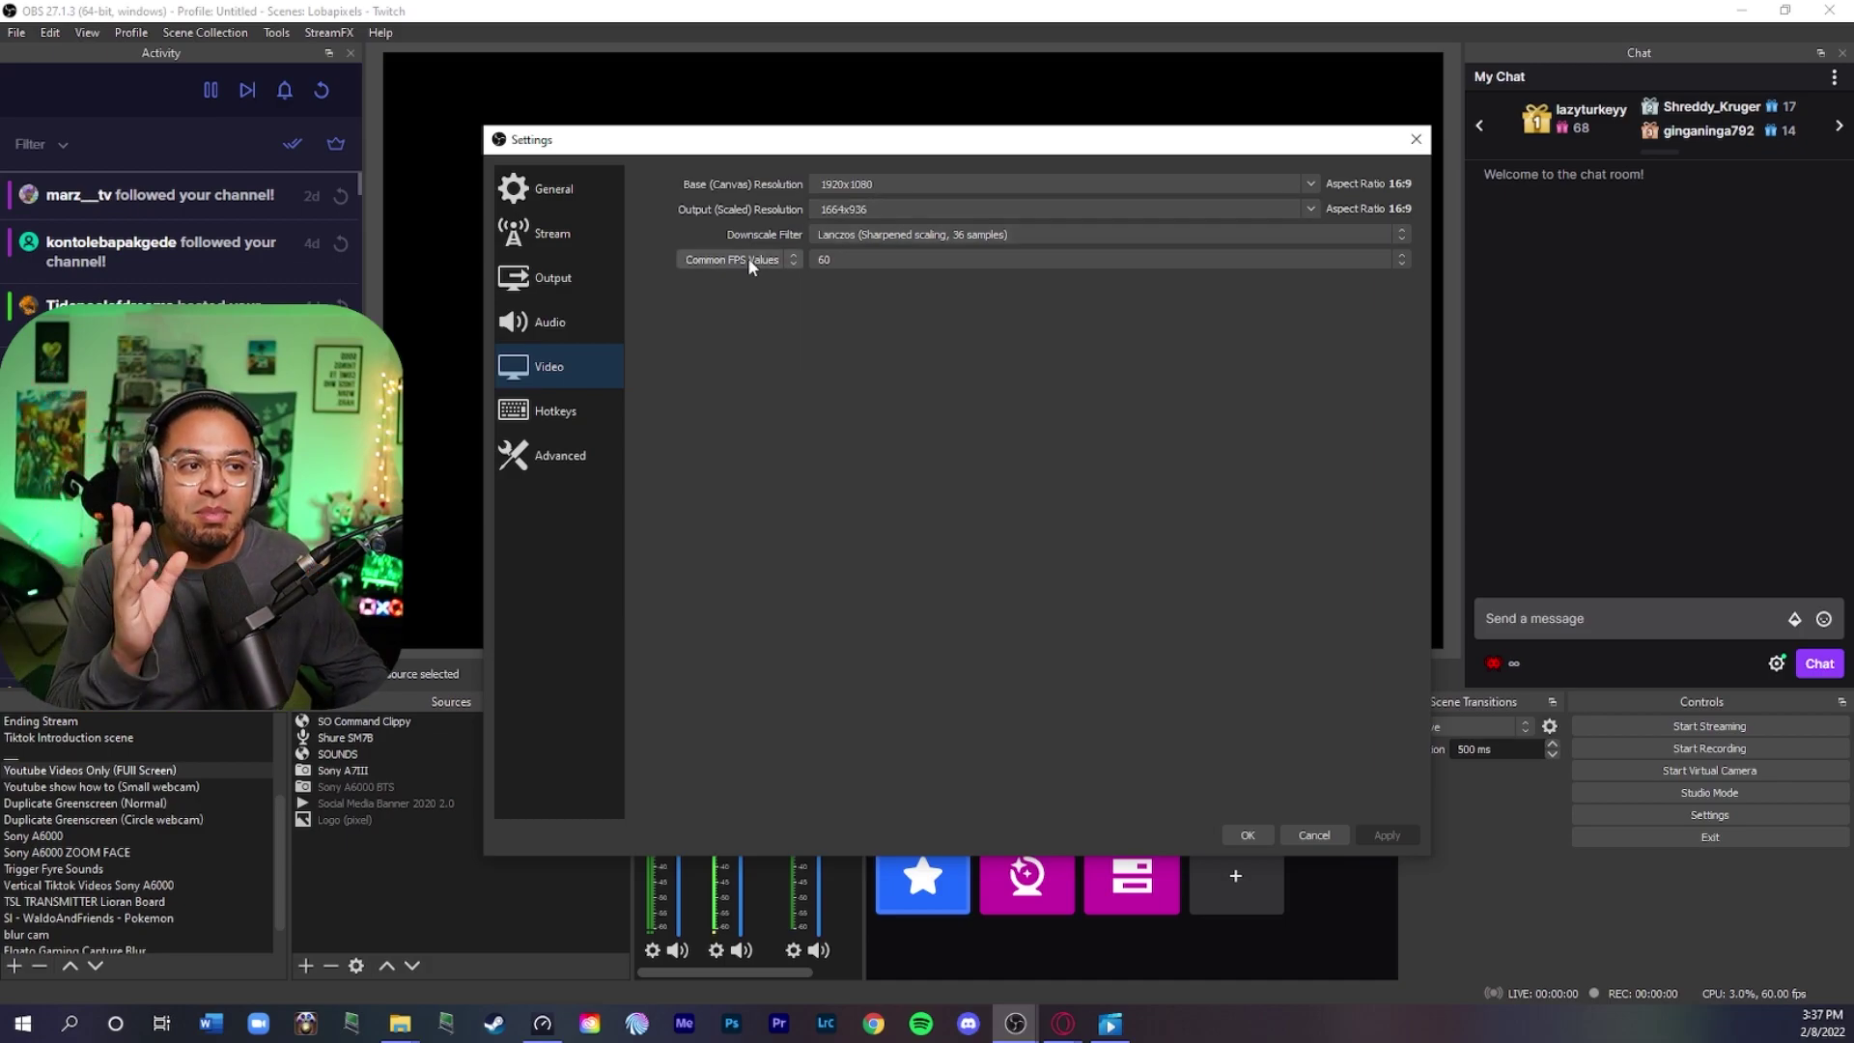
{"action": "left_click", "coordinate": [604, 280]}
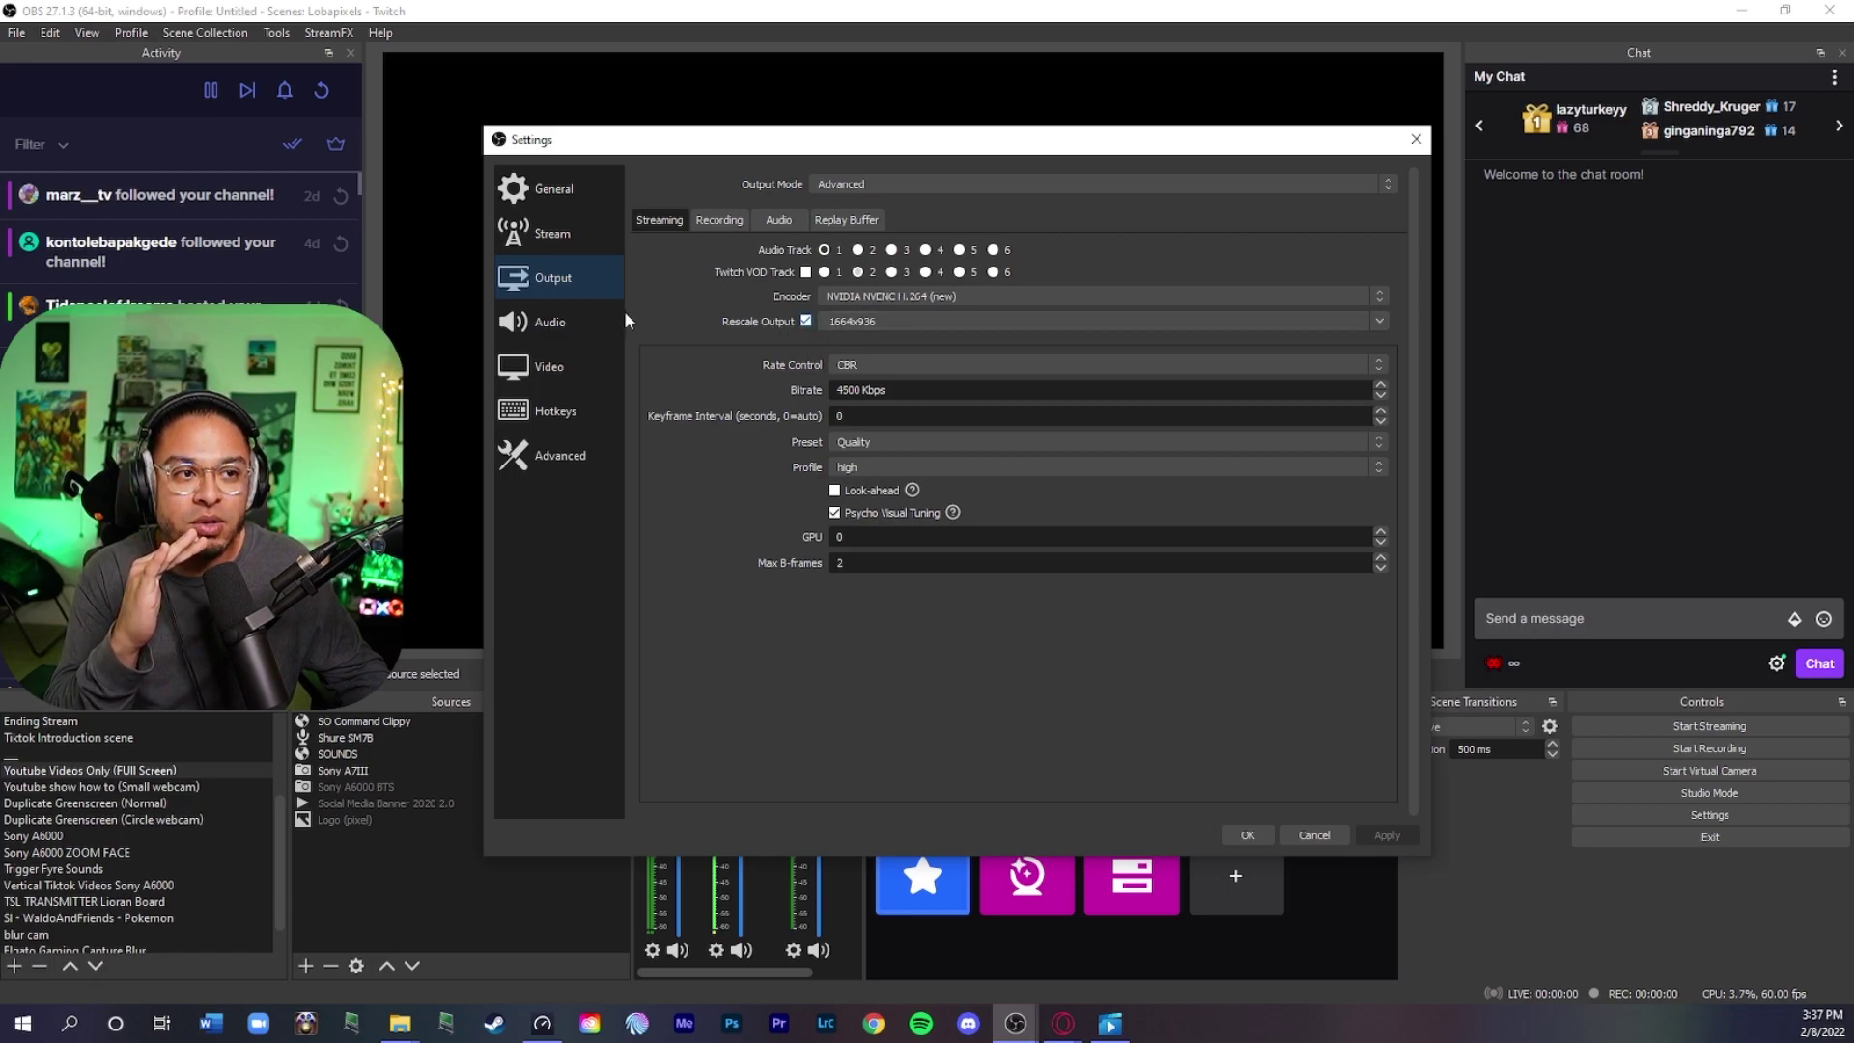
{"action": "left_click", "coordinate": [564, 367]}
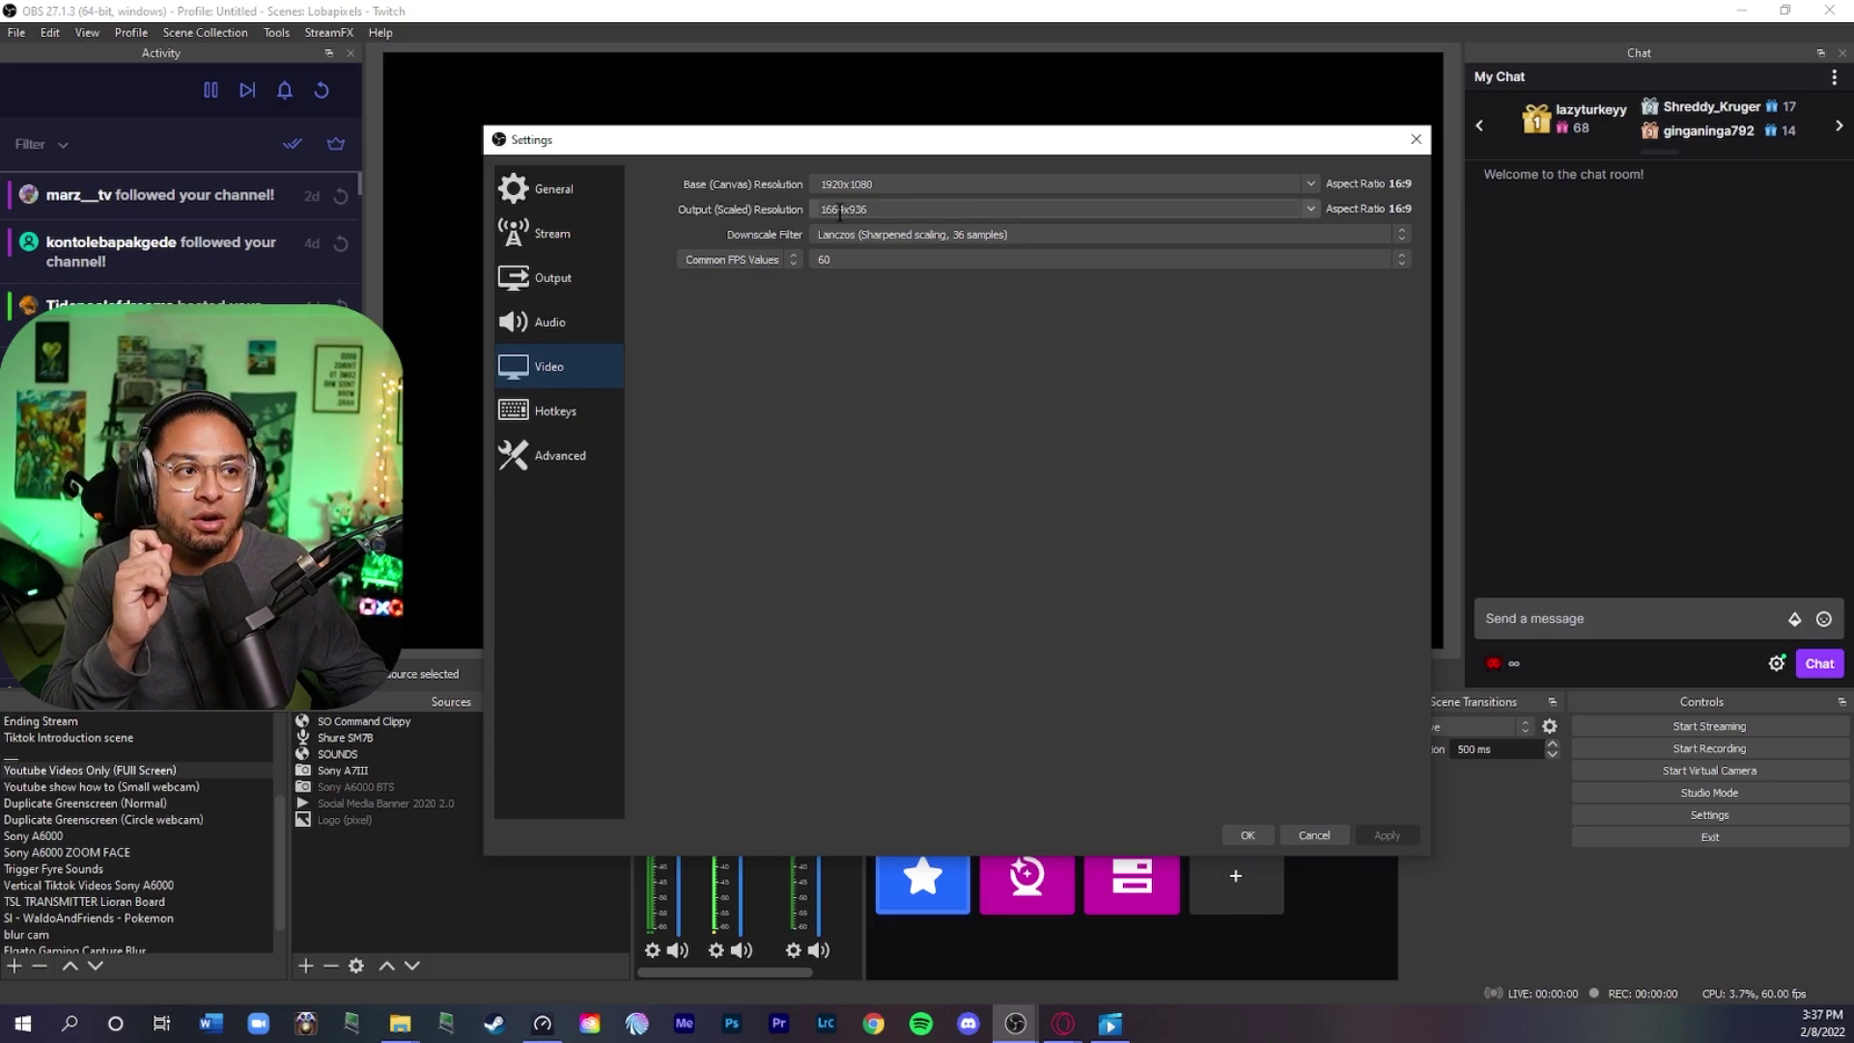
Keep Lanczos as the downscale filter and 60 as the common FPS value.
{"action": "left_click", "coordinate": [1398, 234]}
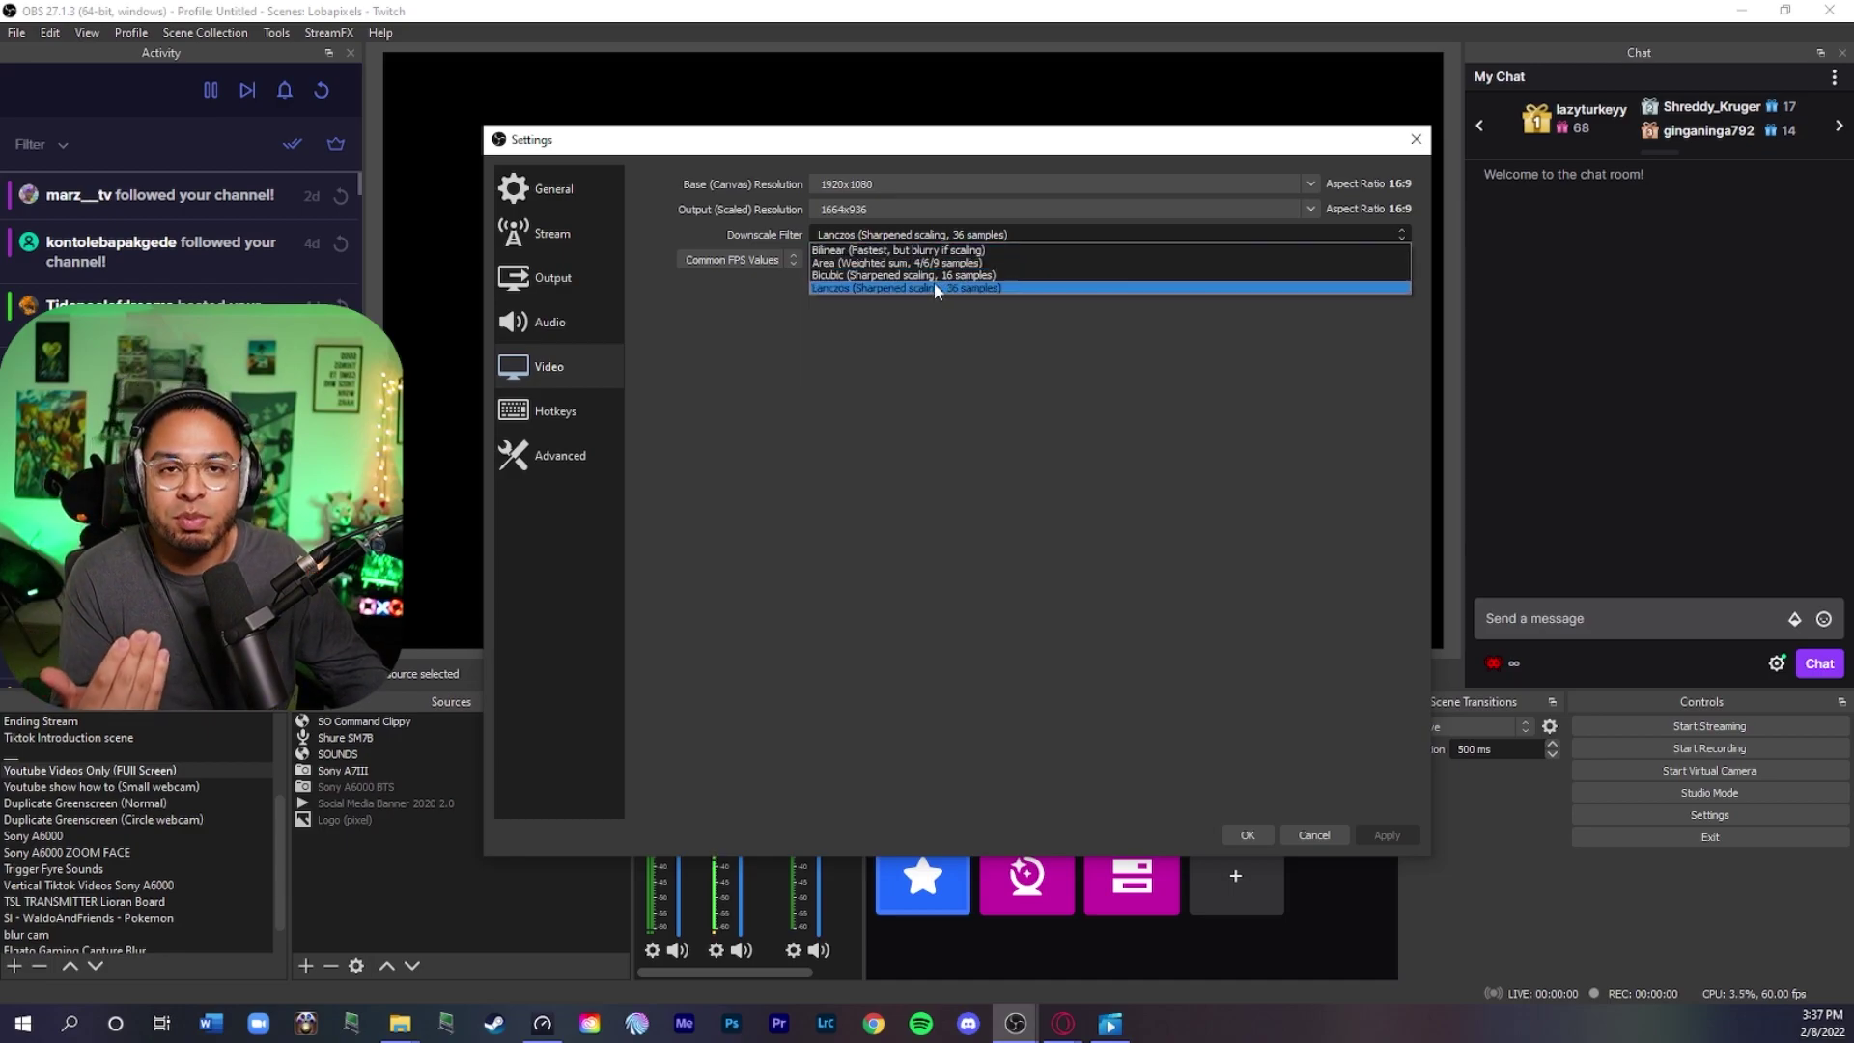
{"action": "left_click", "coordinate": [1139, 307]}
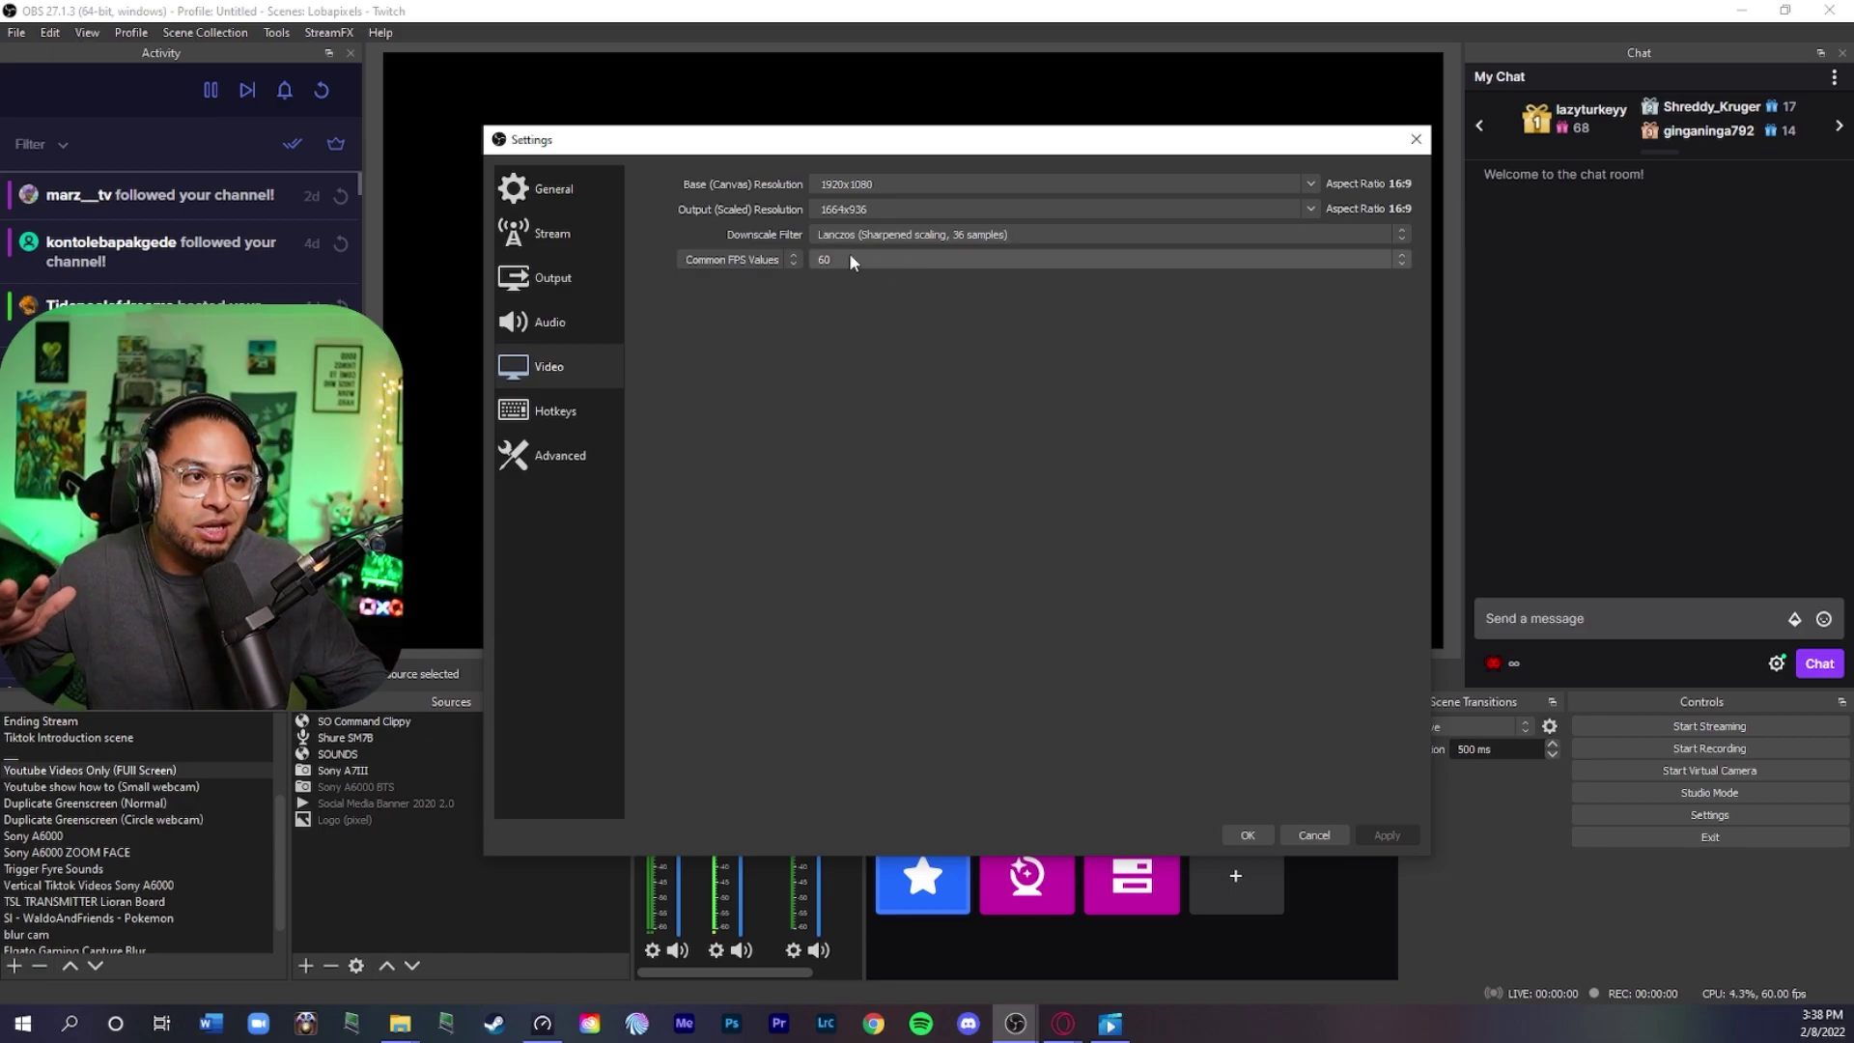
{"action": "left_click", "coordinate": [900, 257]}
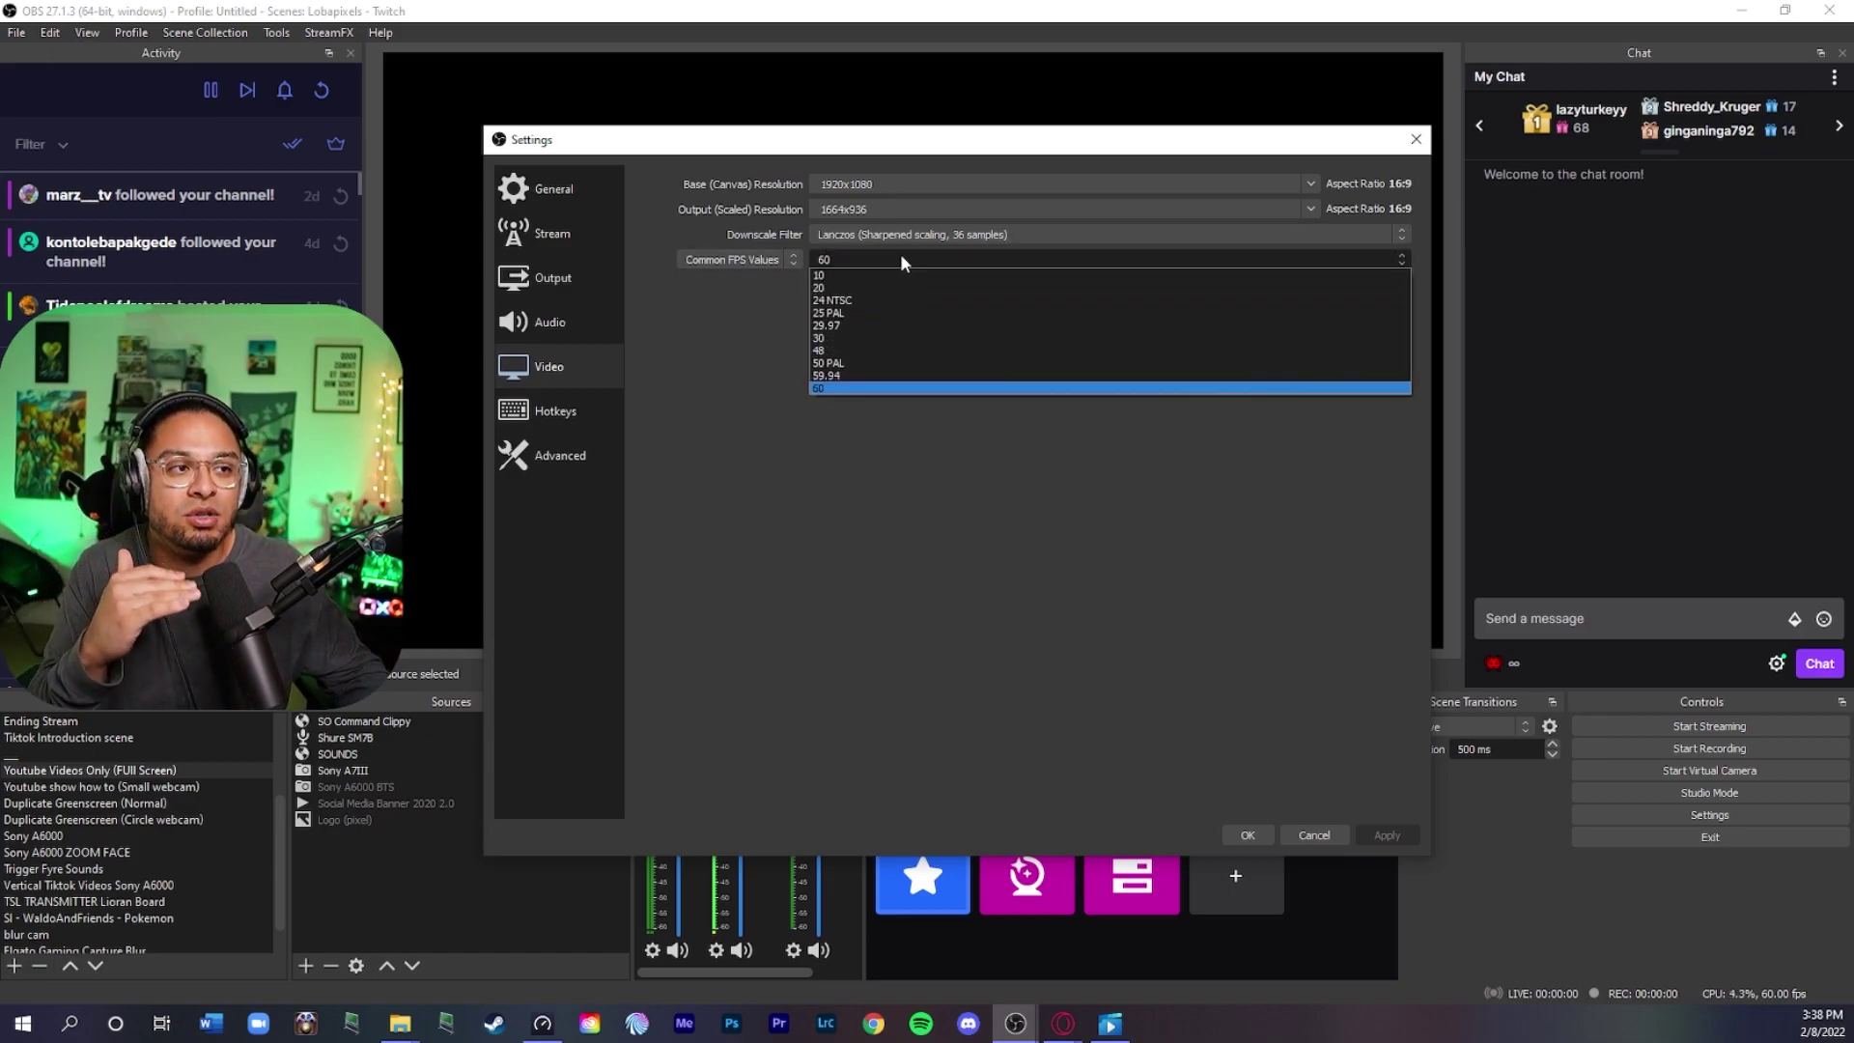
{"action": "left_click", "coordinate": [880, 388]}
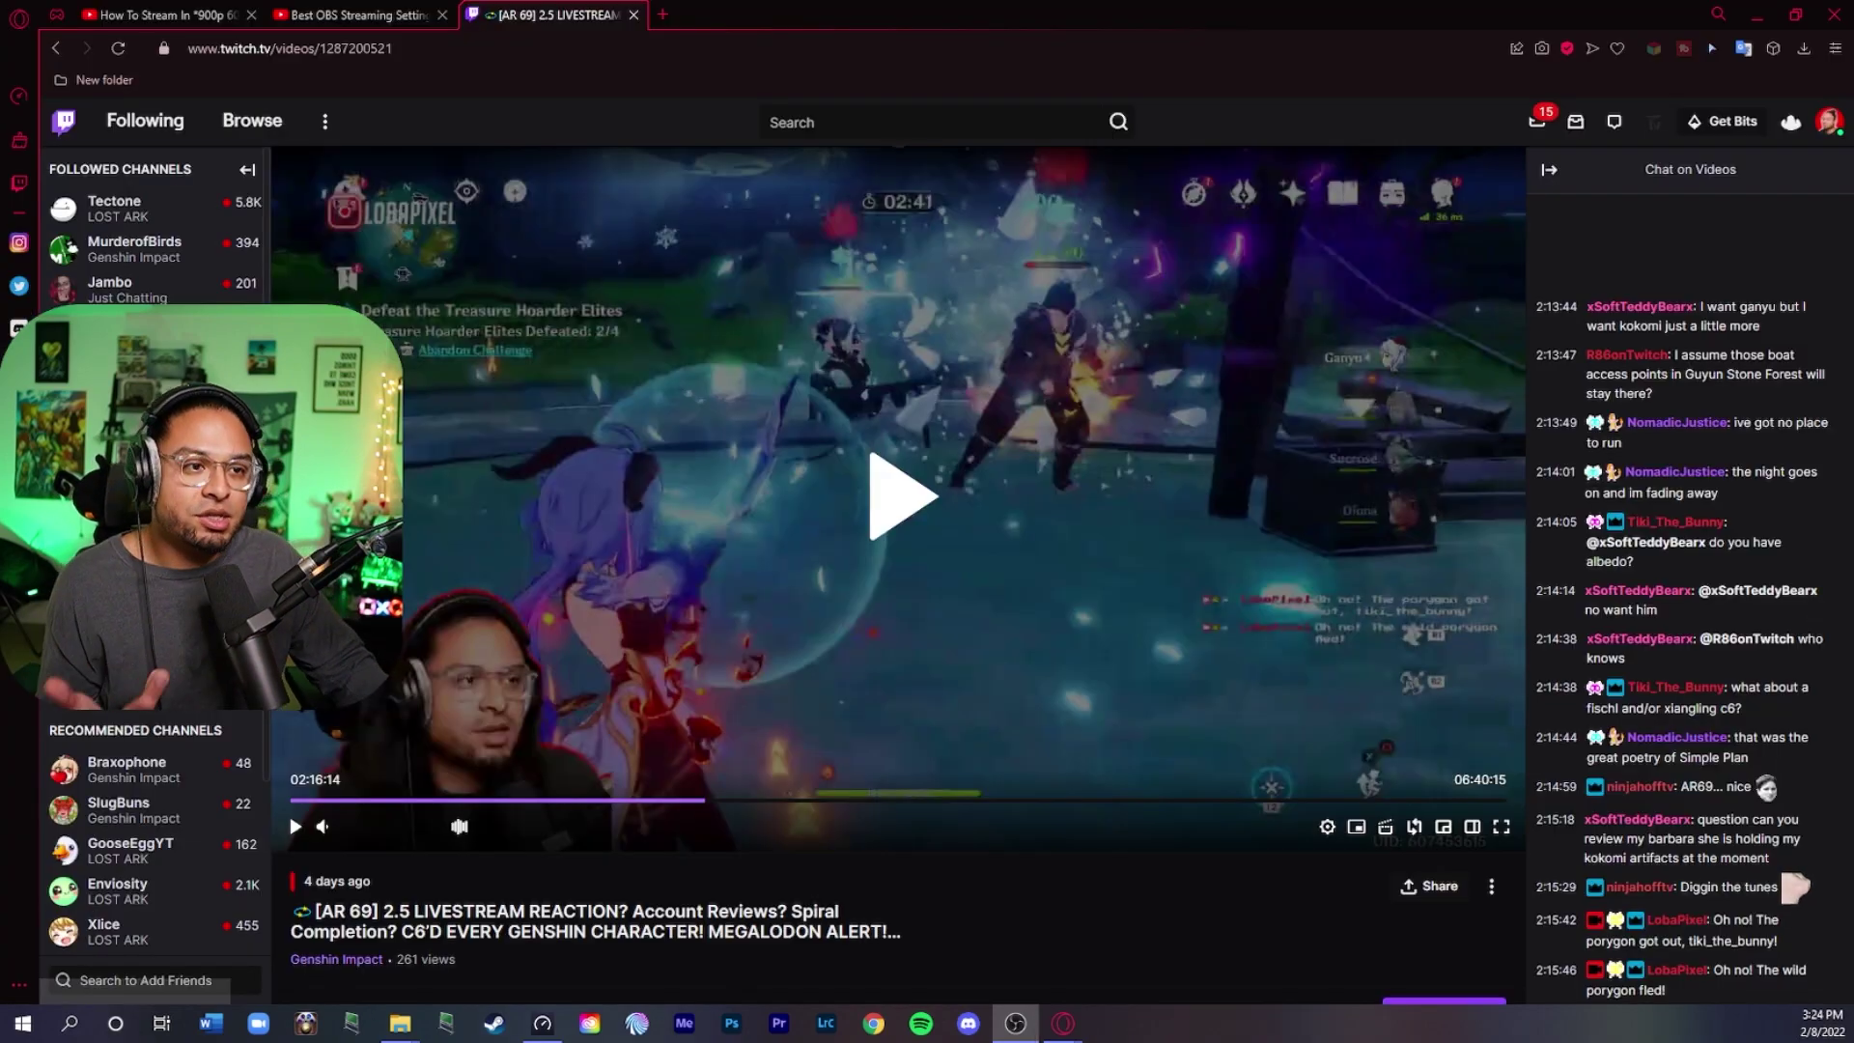
Set the VOD's playback quality to 936p60 (Source) and start playback.
{"action": "left_click", "coordinate": [1328, 827]}
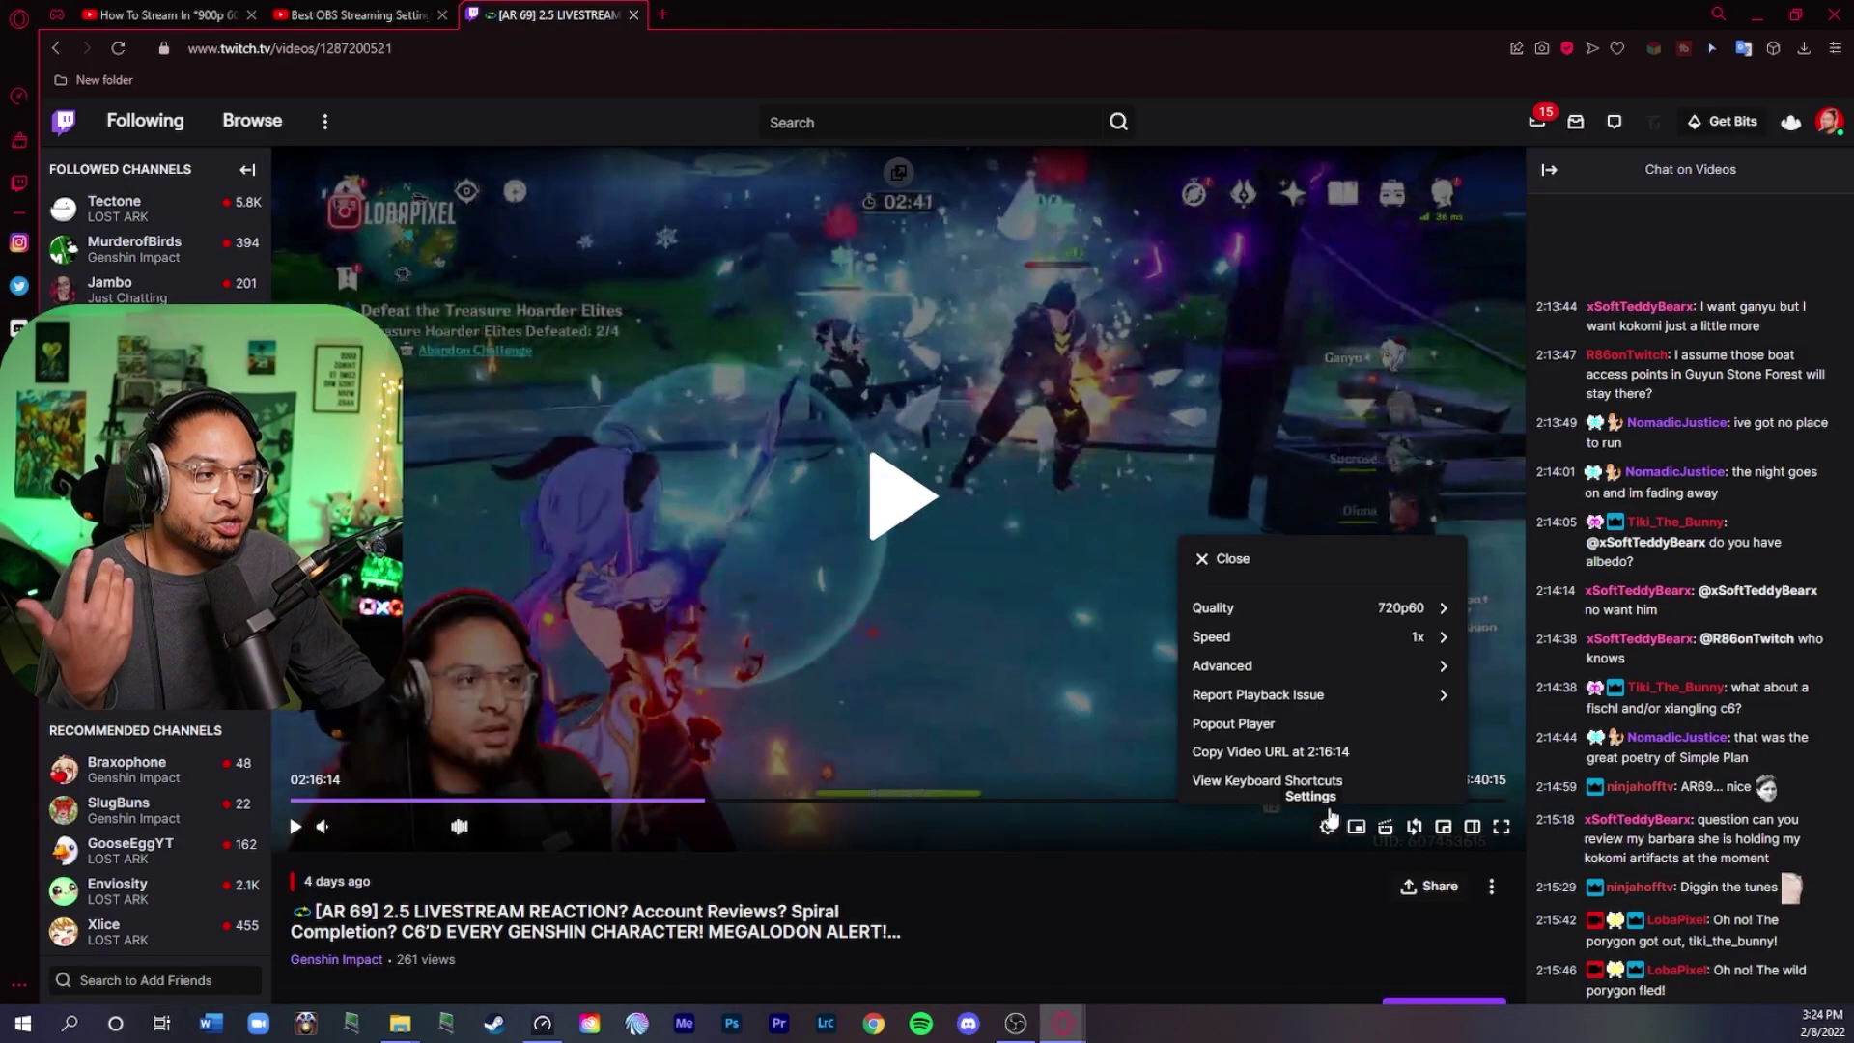
{"action": "left_click", "coordinate": [1382, 615]}
{"action": "left_click", "coordinate": [1202, 589]}
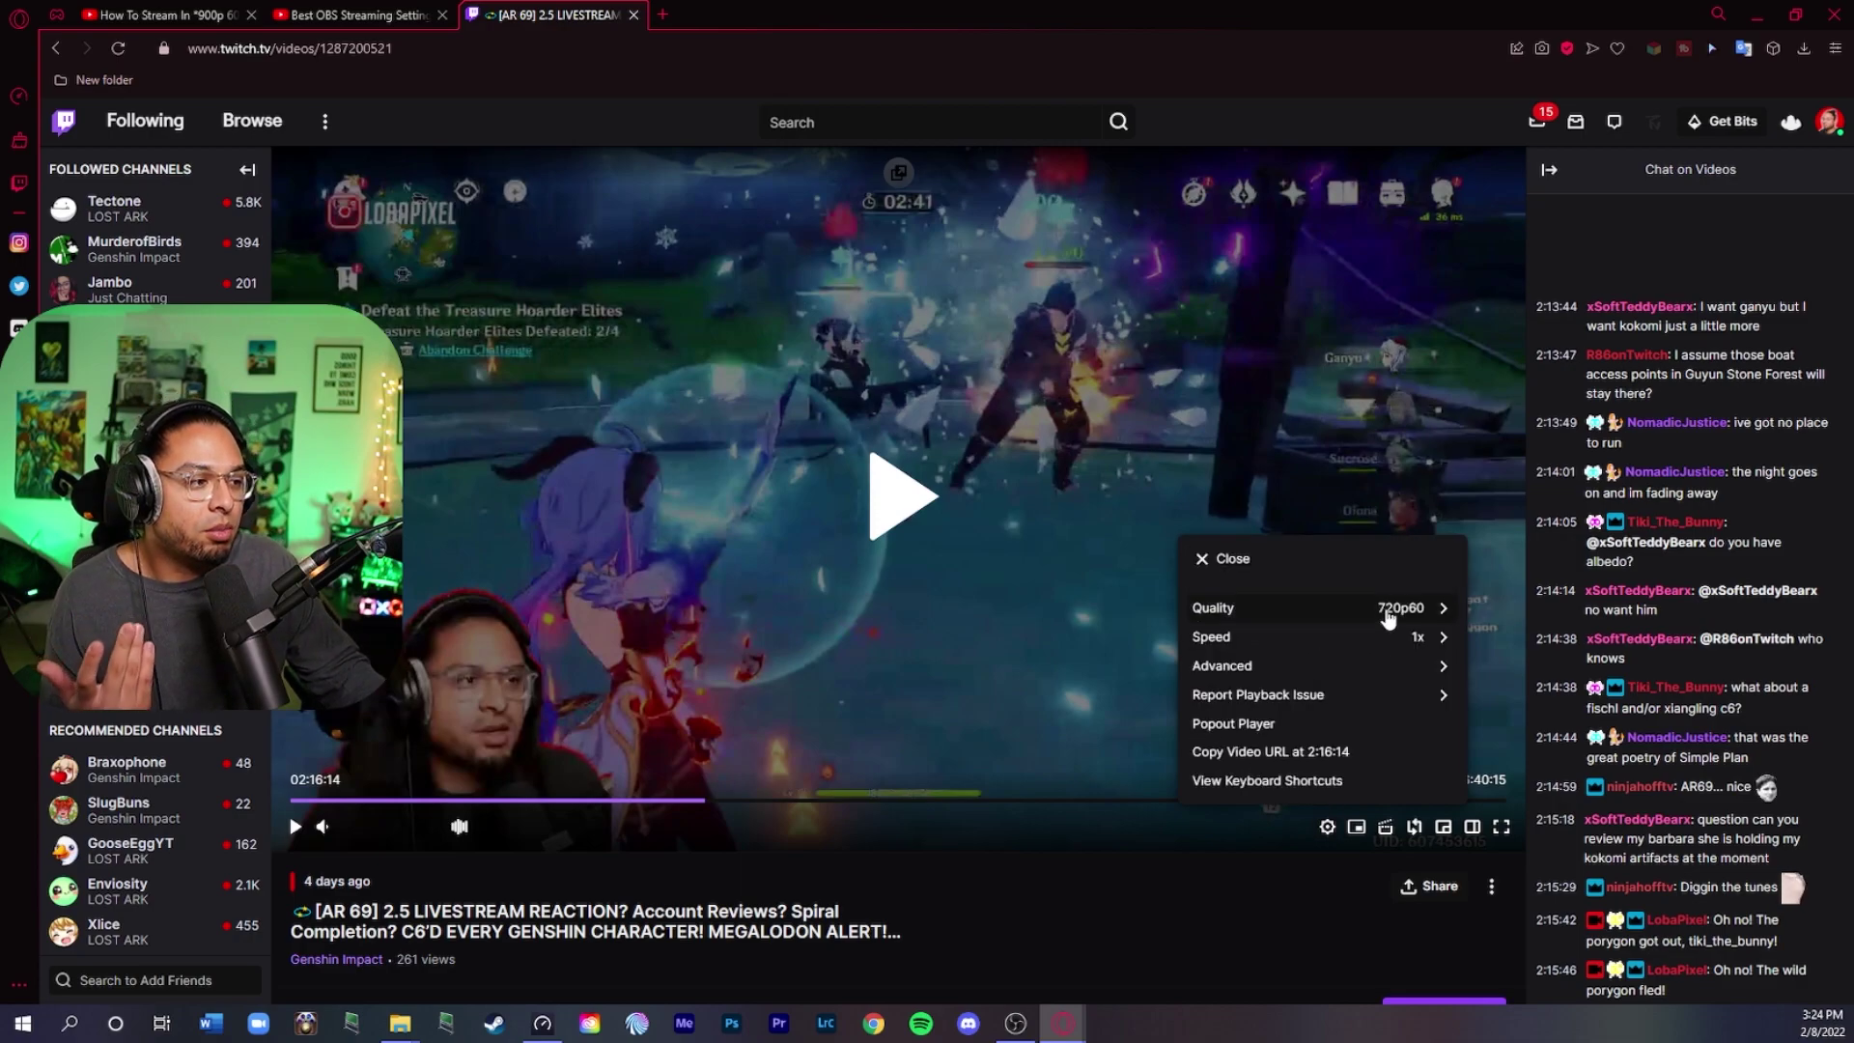
{"action": "left_click", "coordinate": [1386, 609]}
{"action": "left_click", "coordinate": [1336, 671]}
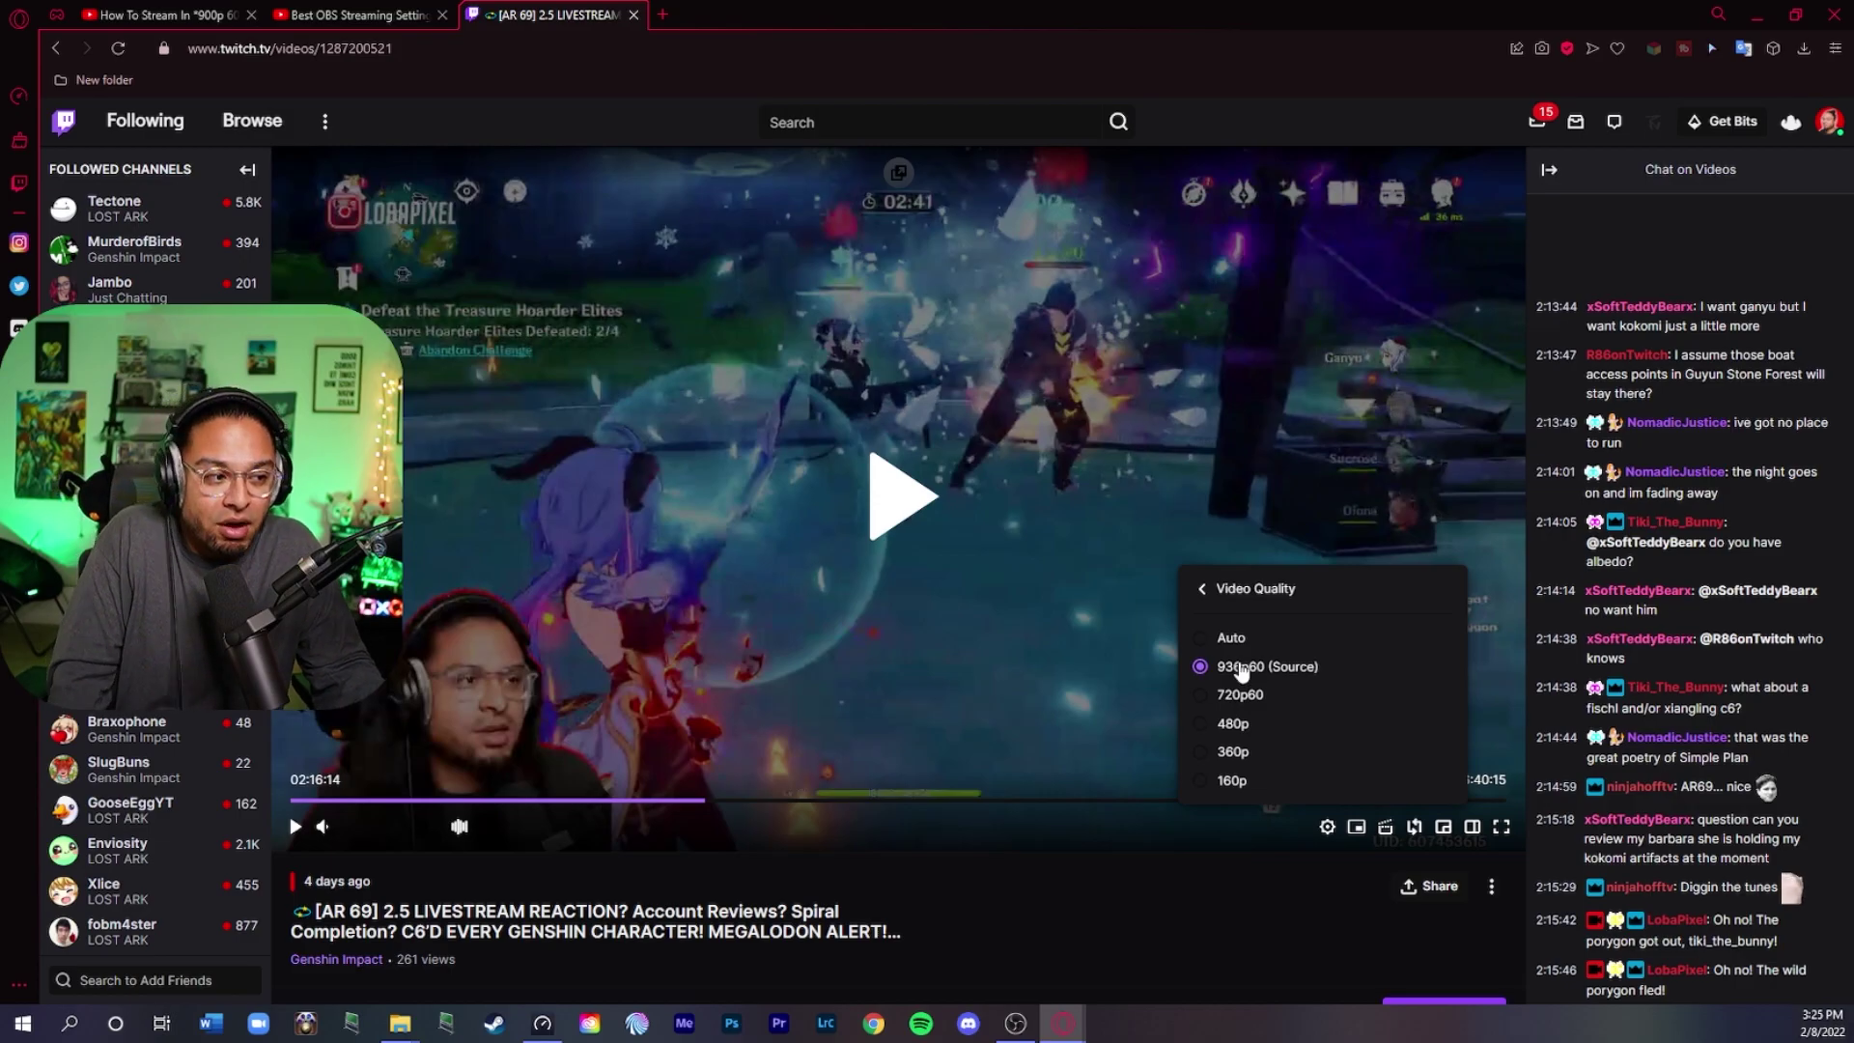
{"action": "left_click", "coordinate": [1243, 666]}
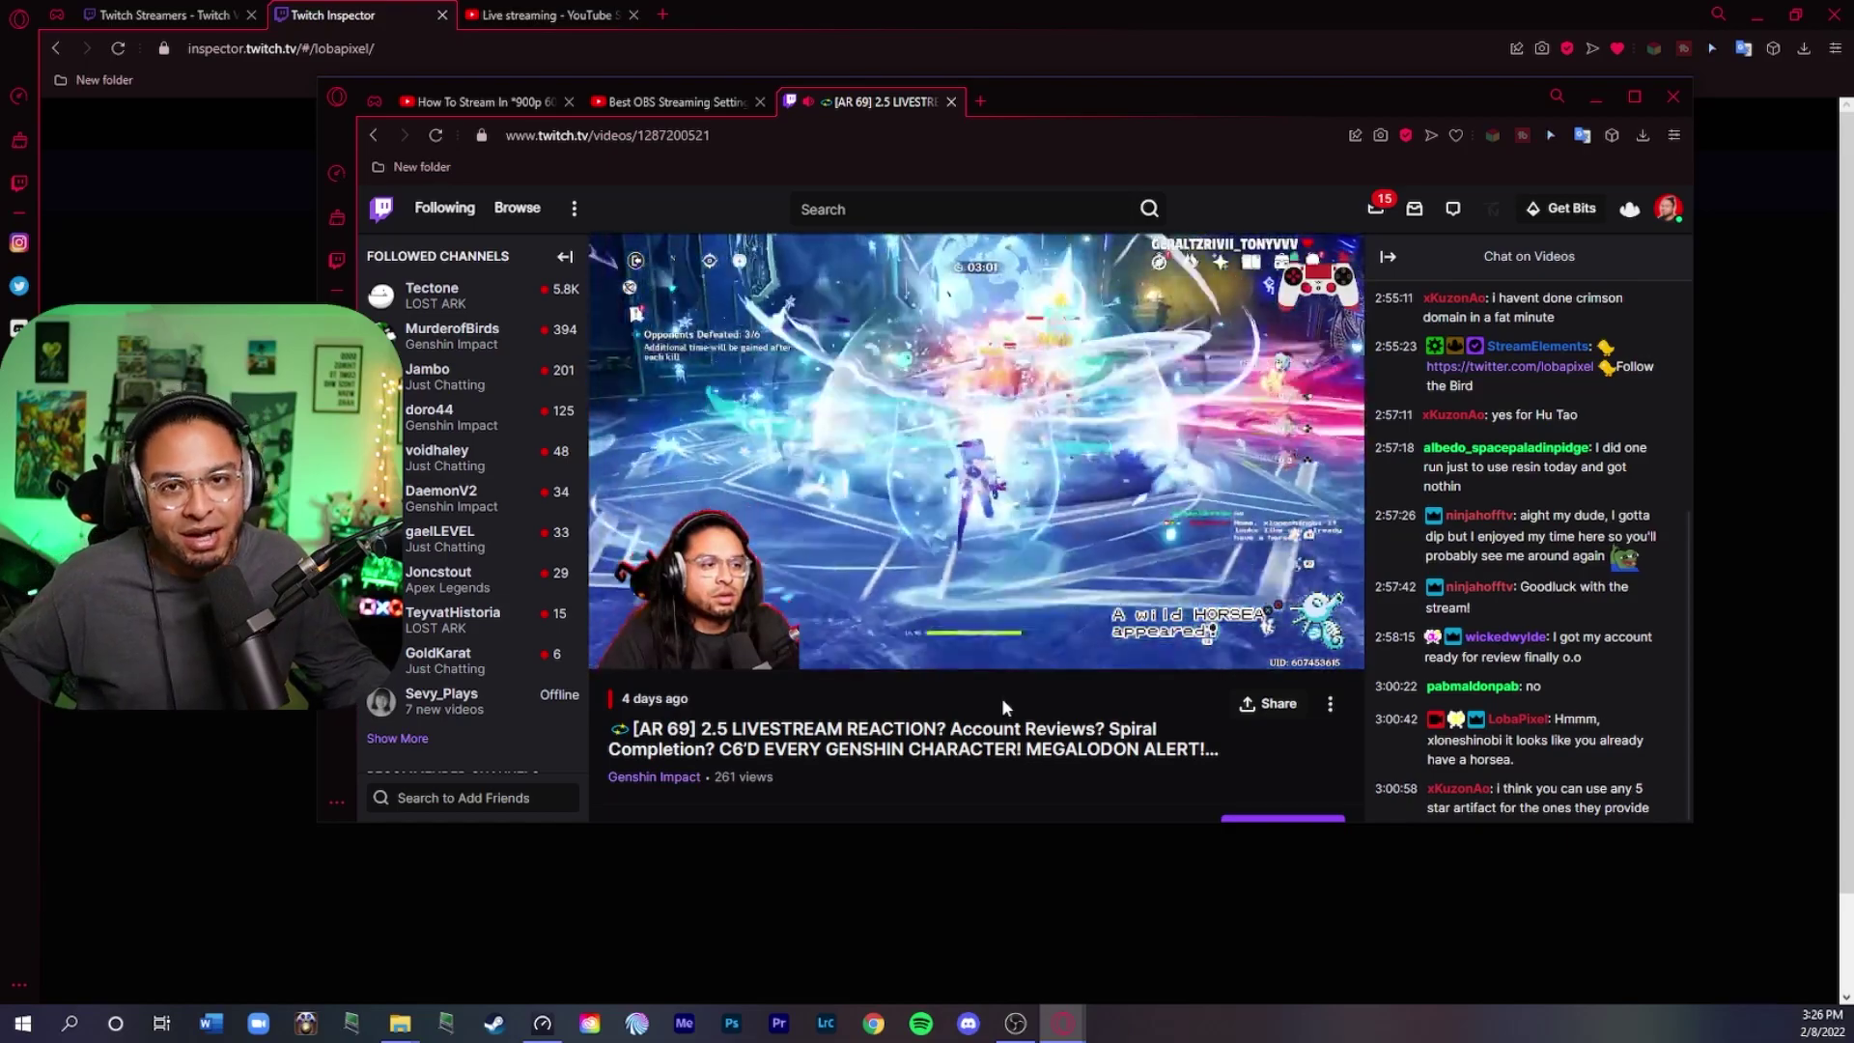
{"action": "mouse_move", "coordinate": [1110, 657]}
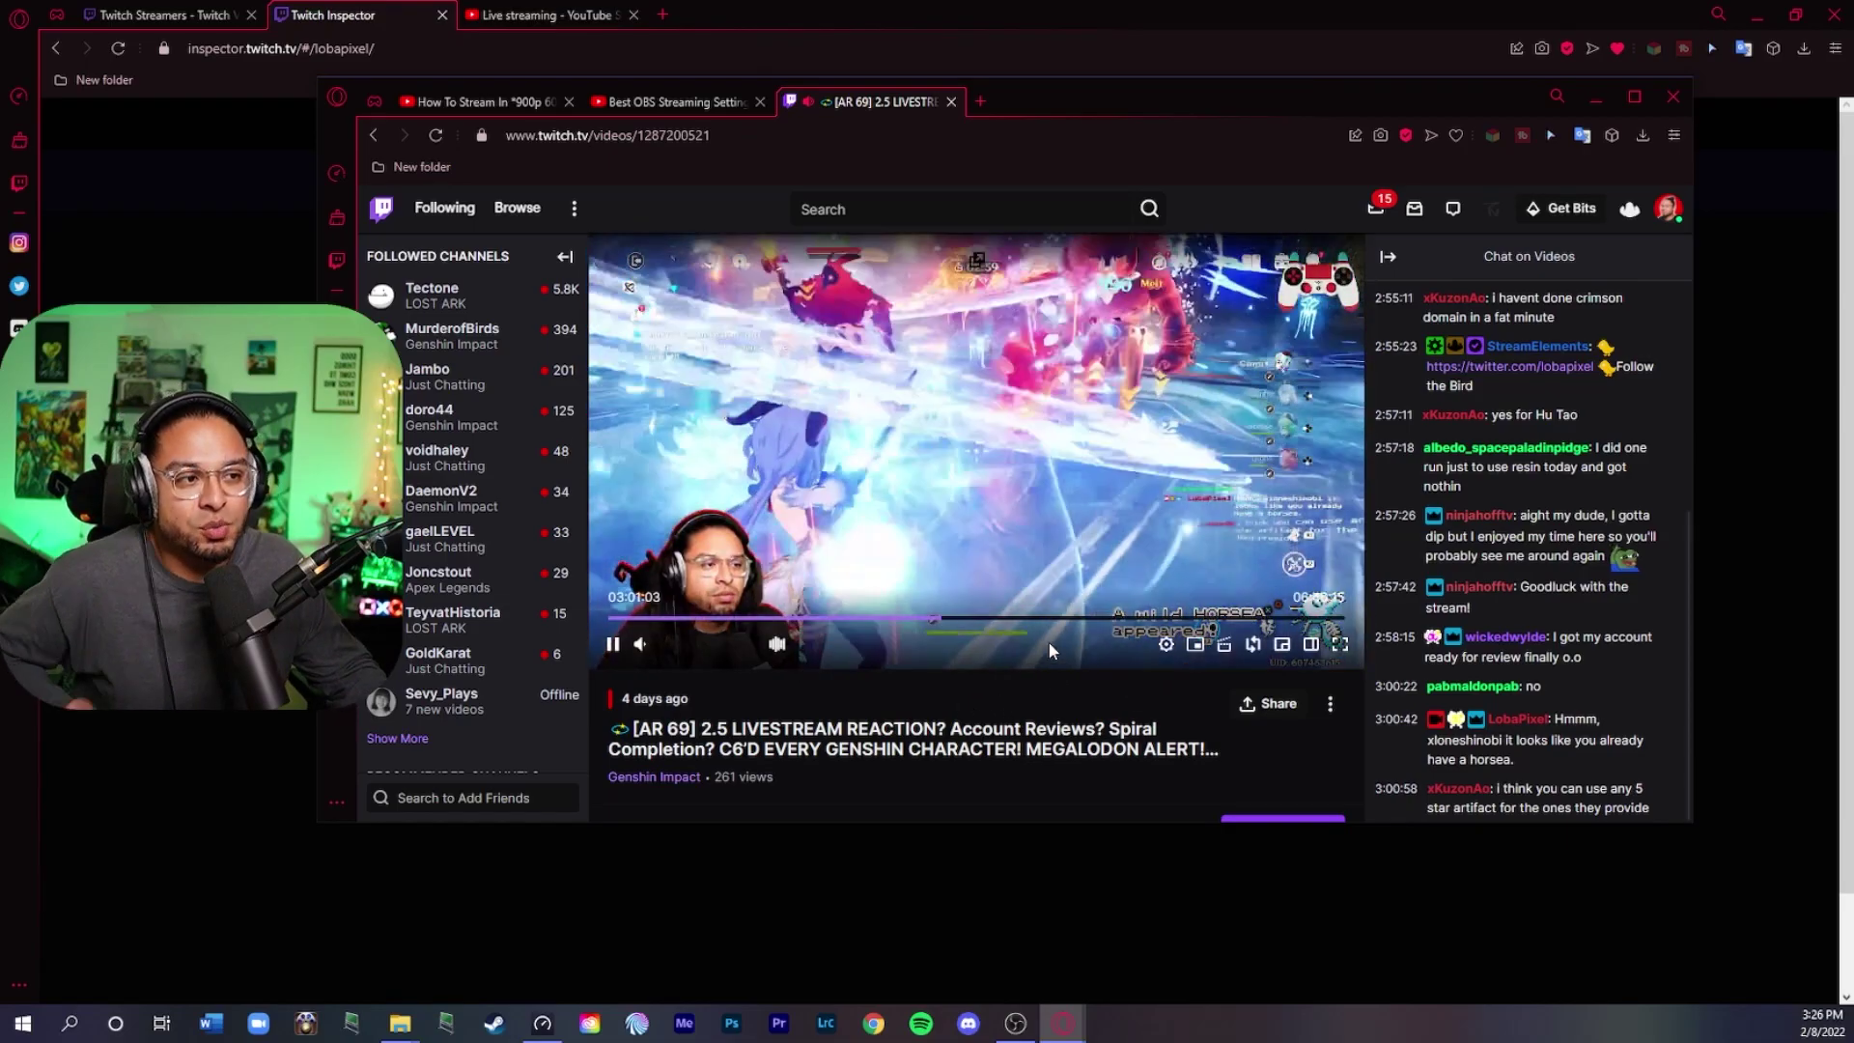
{"action": "left_click", "coordinate": [1166, 645]}
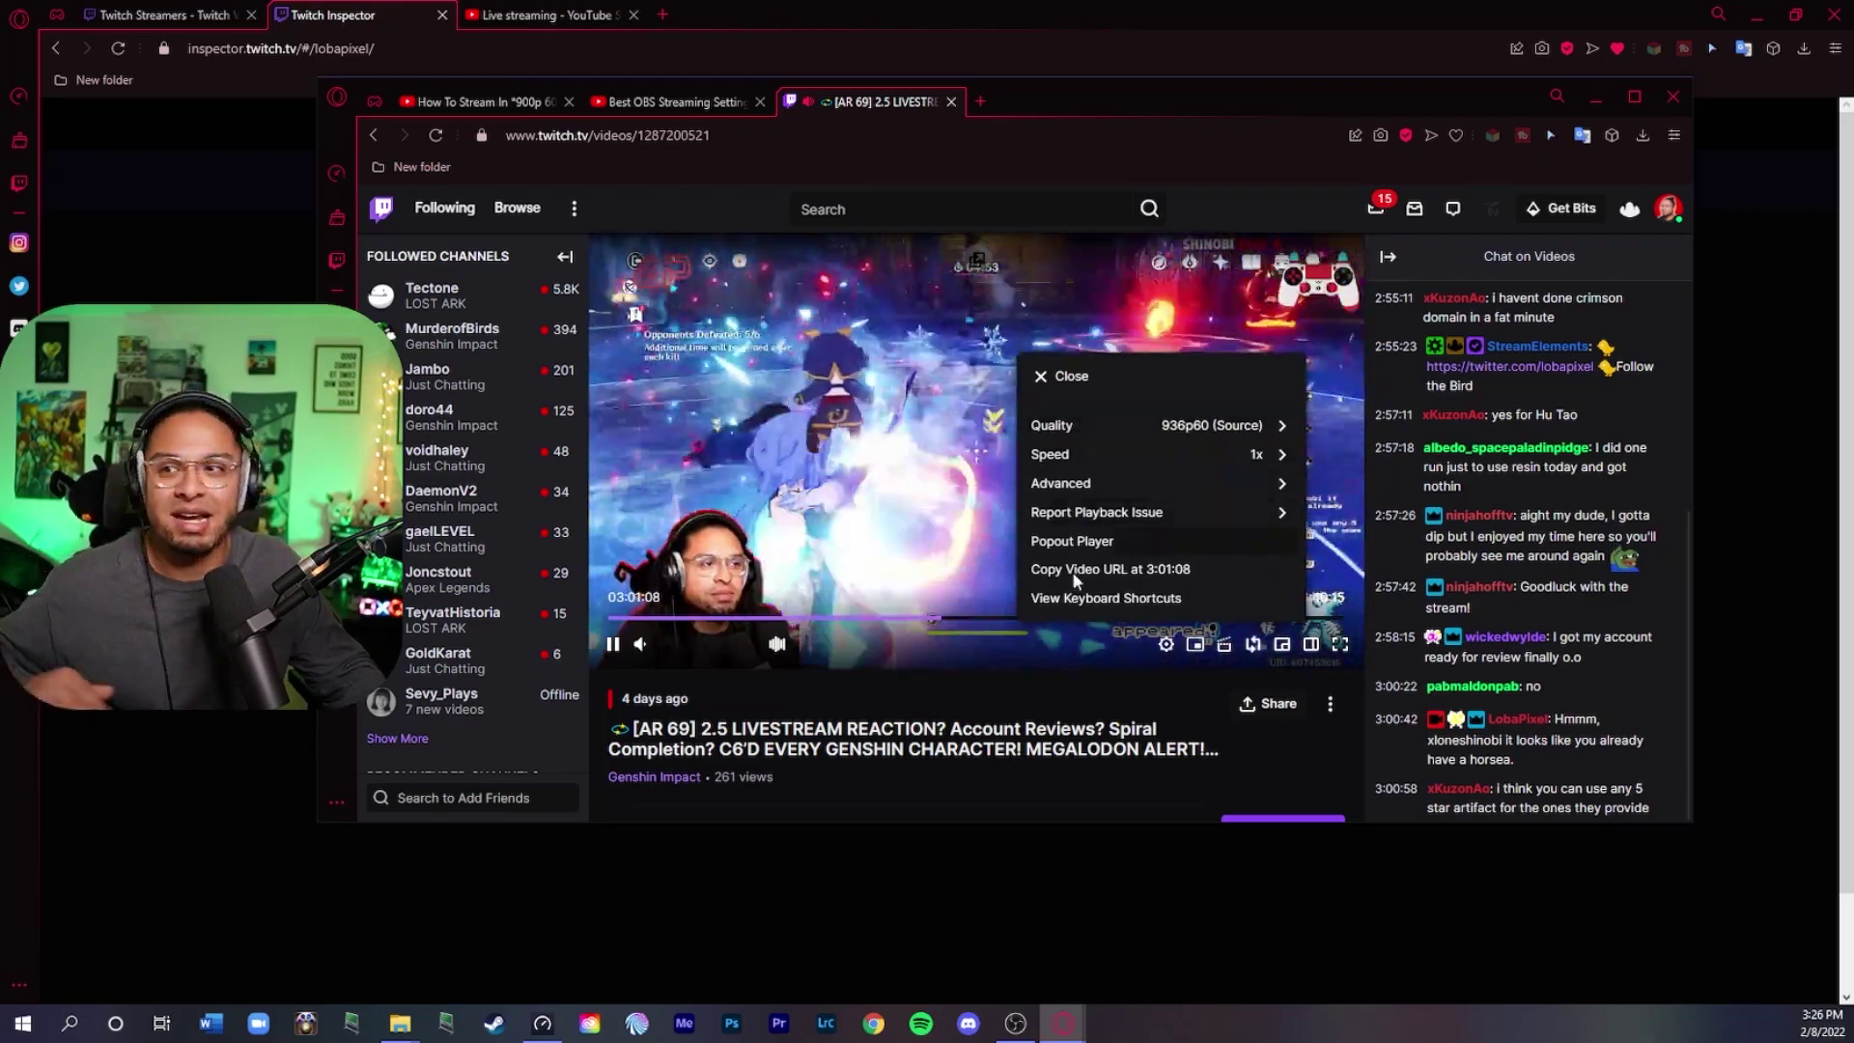
{"action": "left_click", "coordinate": [1072, 572]}
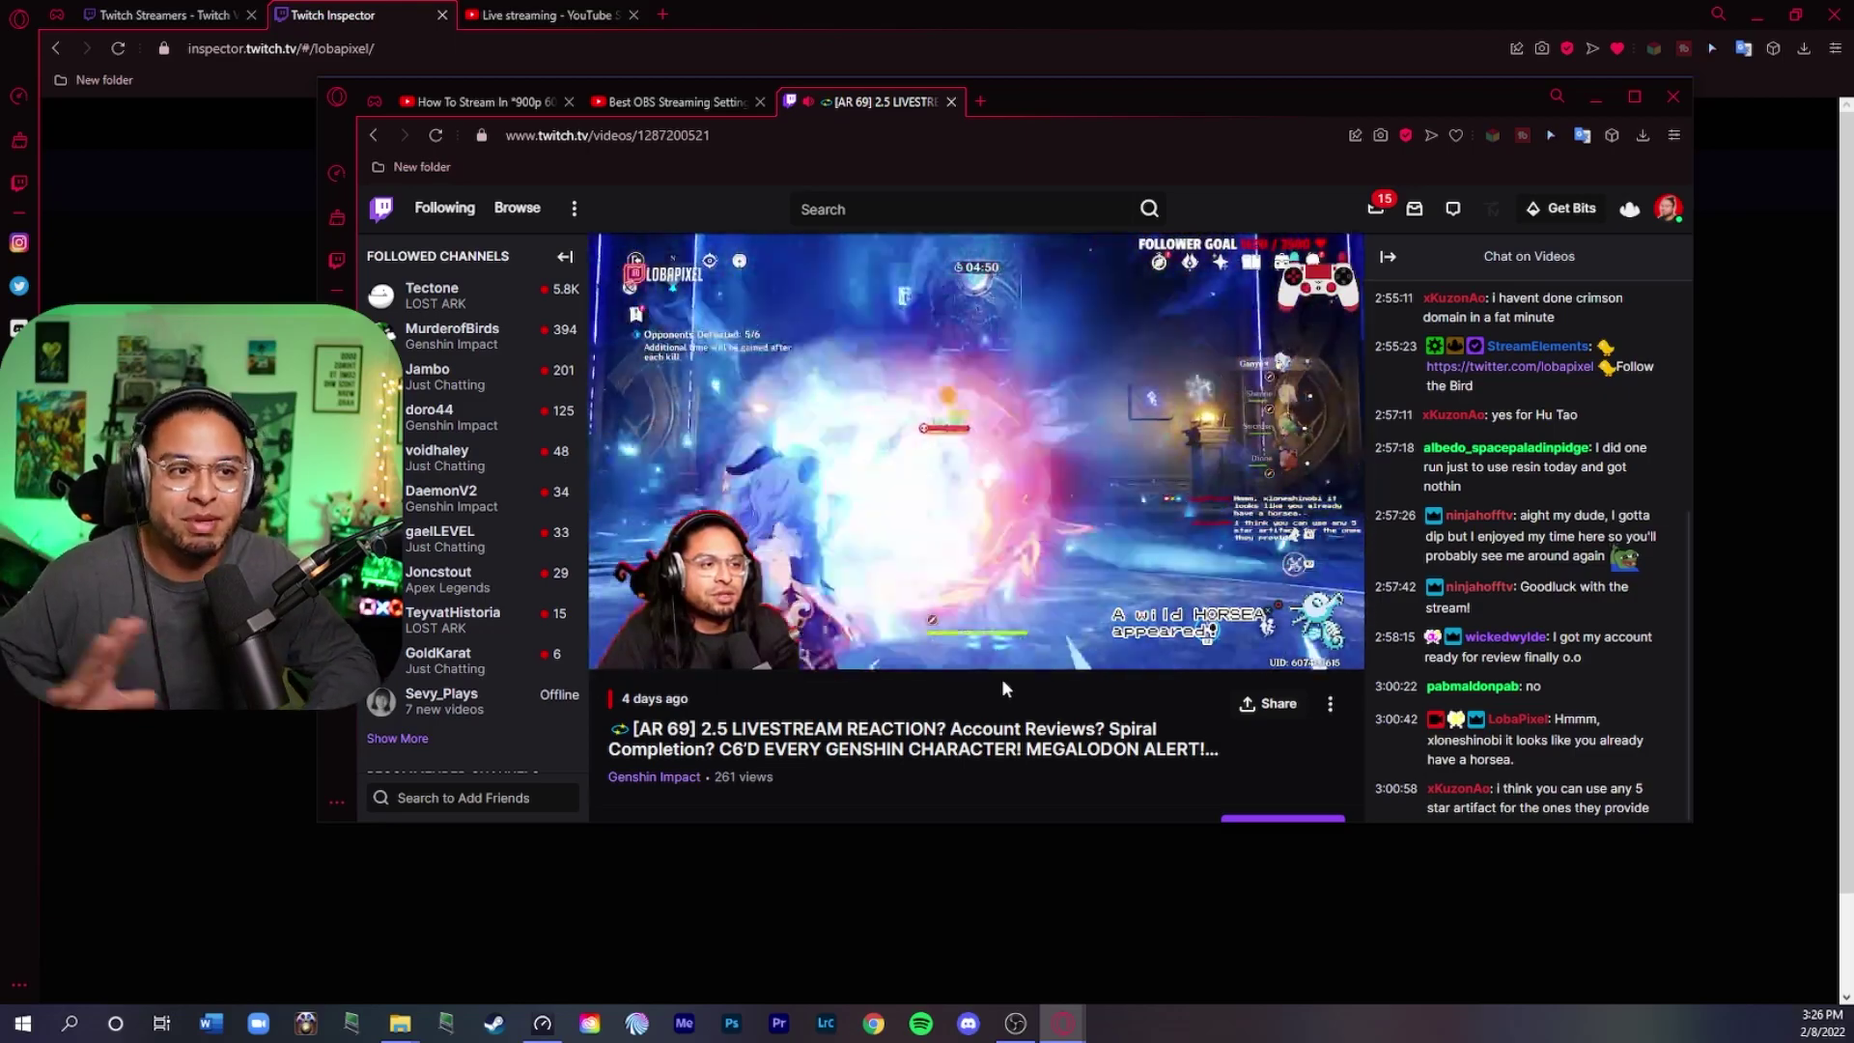